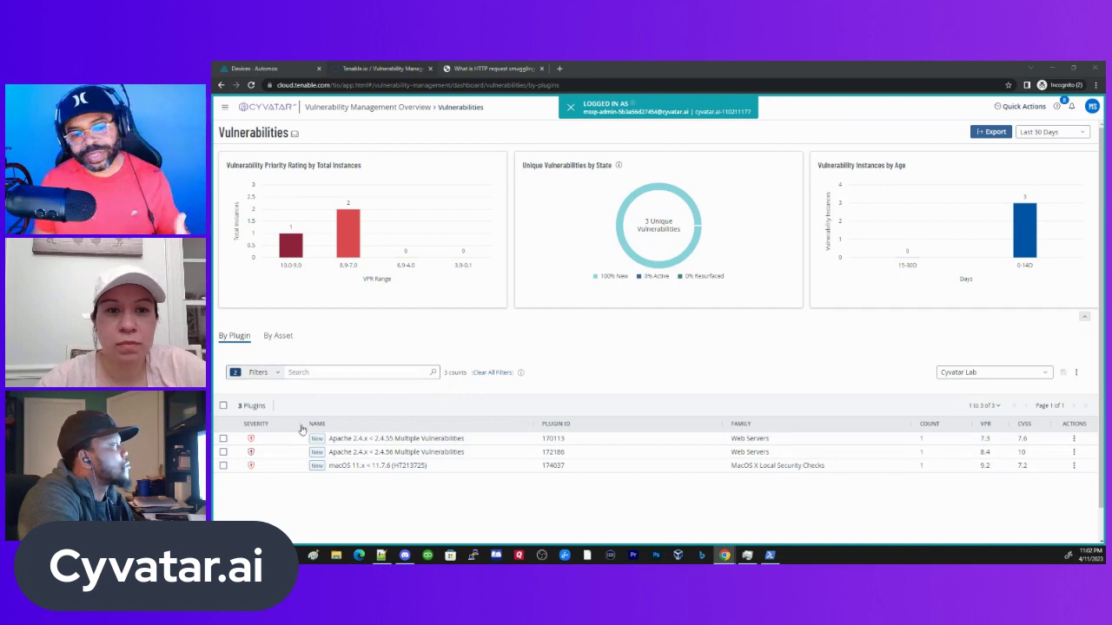
Sort the plugin table by severity so Apache 2.4.x < 2.4.56 (CVSS 10) is first
click(261, 424)
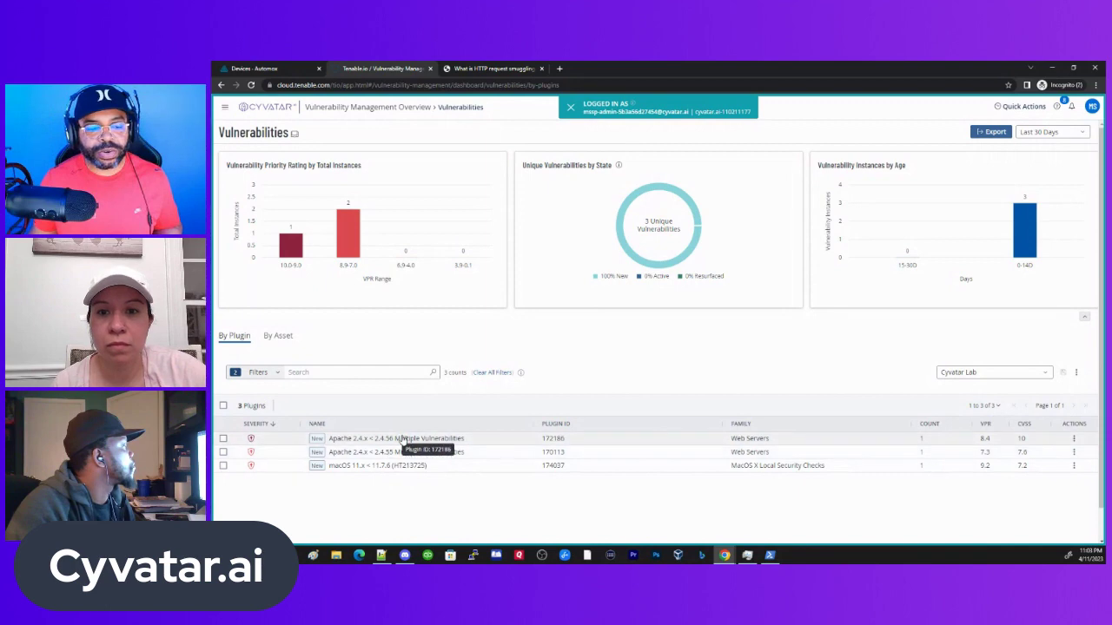
Open plugin 172186 (Apache 2.4.x < 2.4.56) and highlight the mod_proxy request smuggling passage
click(403, 439)
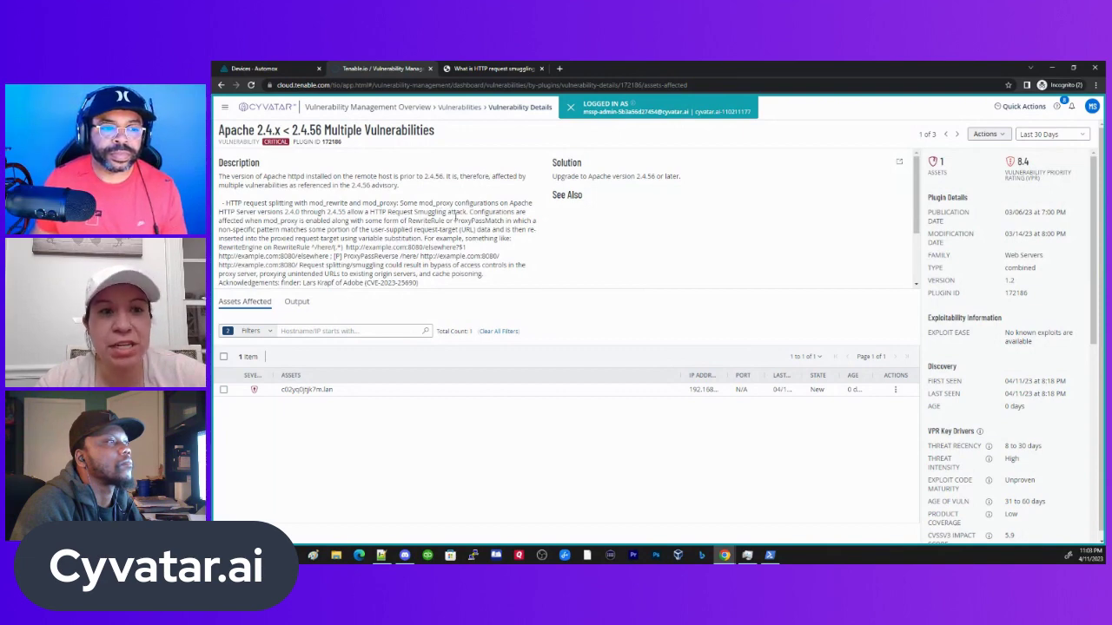
drag(327, 203, 418, 213)
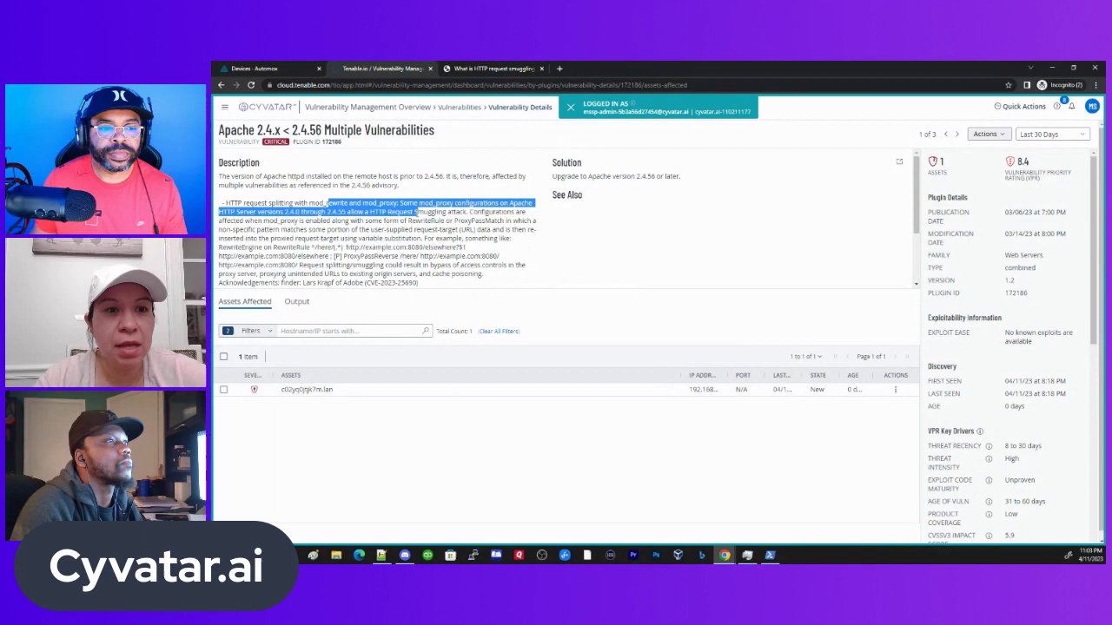
click(412, 212)
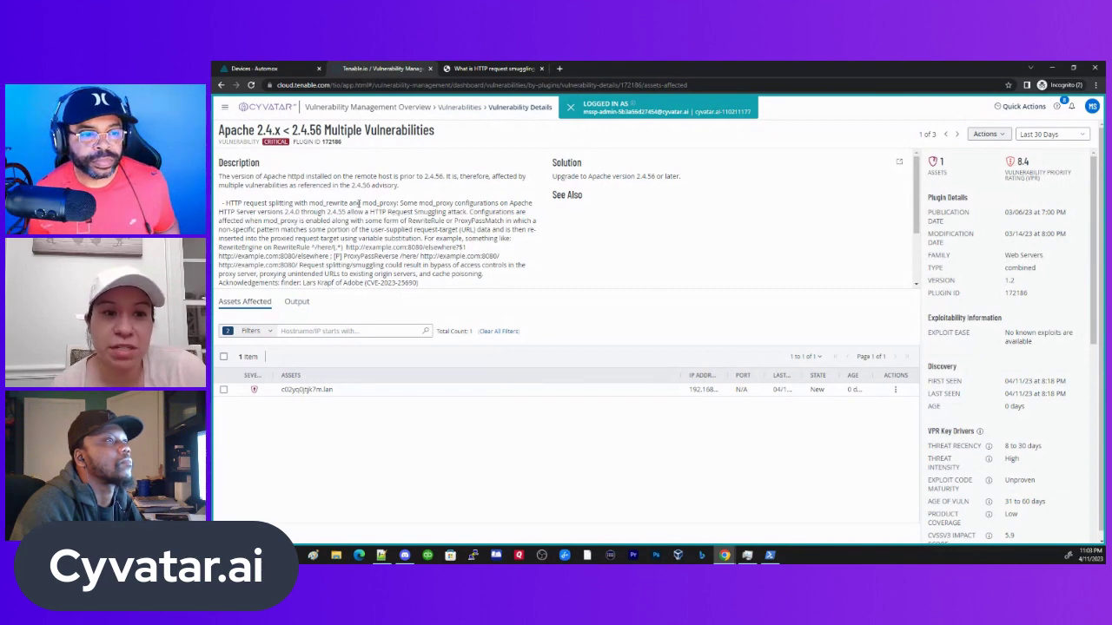
drag(356, 203, 406, 205)
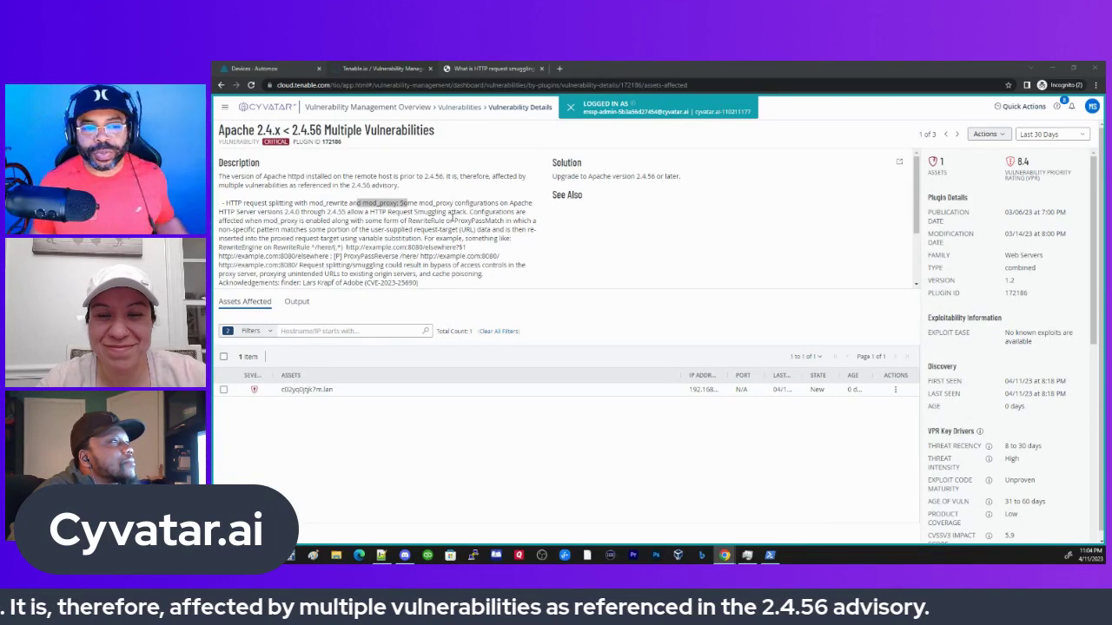
click(397, 217)
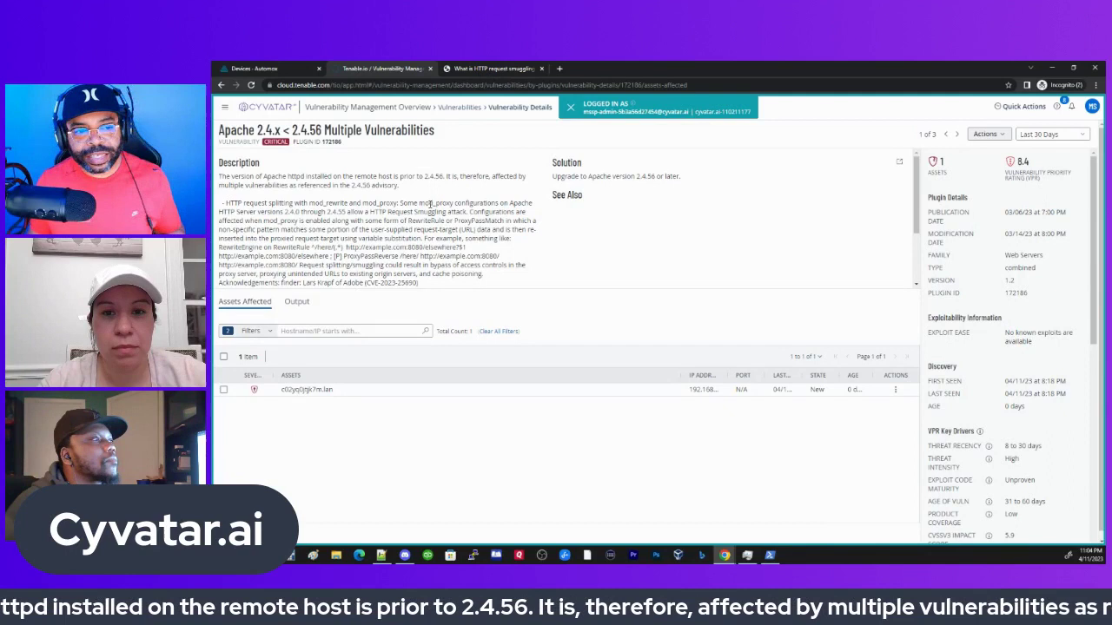
drag(429, 203, 497, 204)
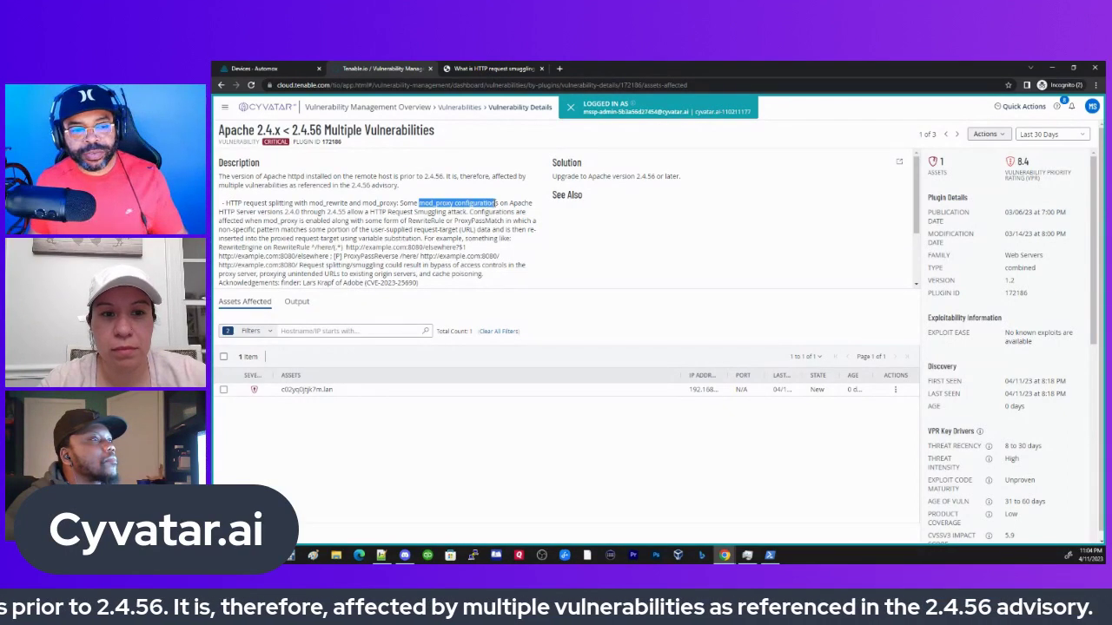
drag(454, 203, 498, 203)
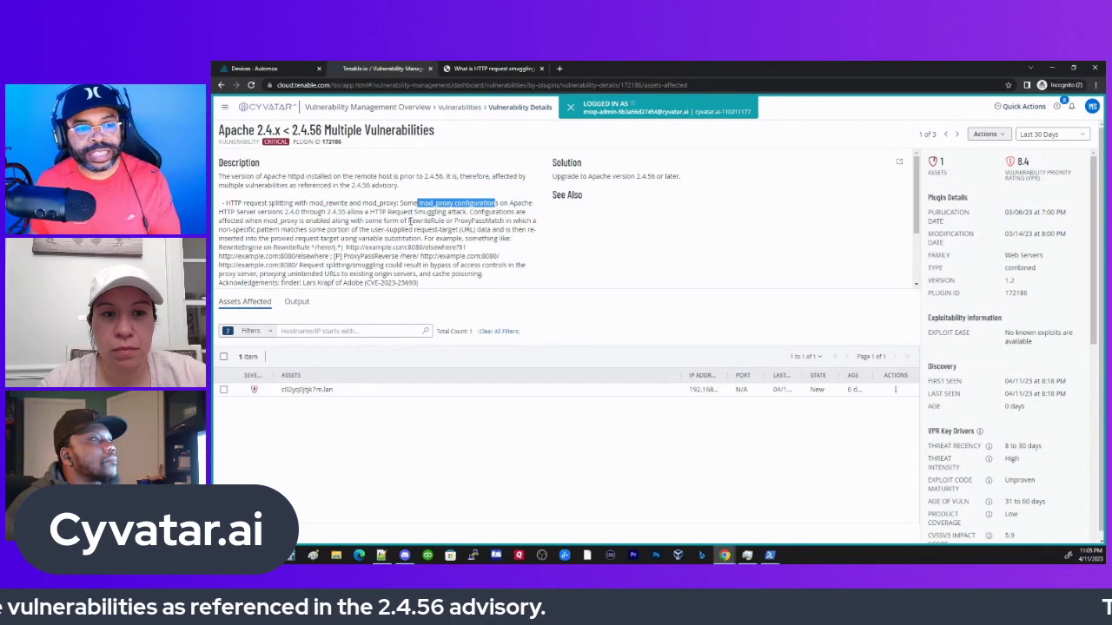
drag(405, 220, 507, 221)
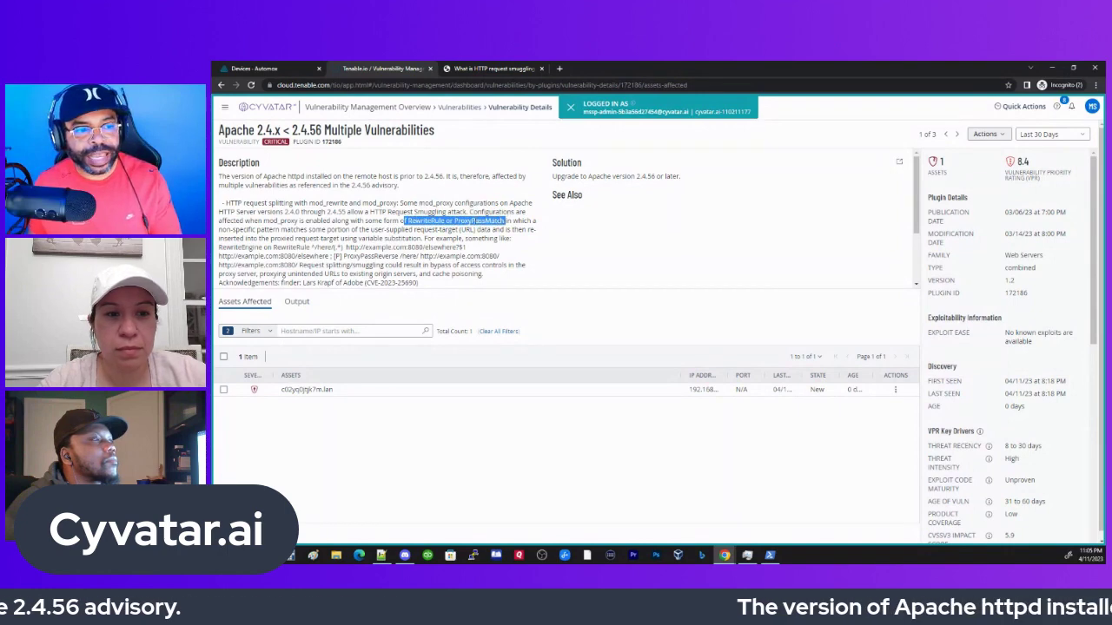
click(421, 217)
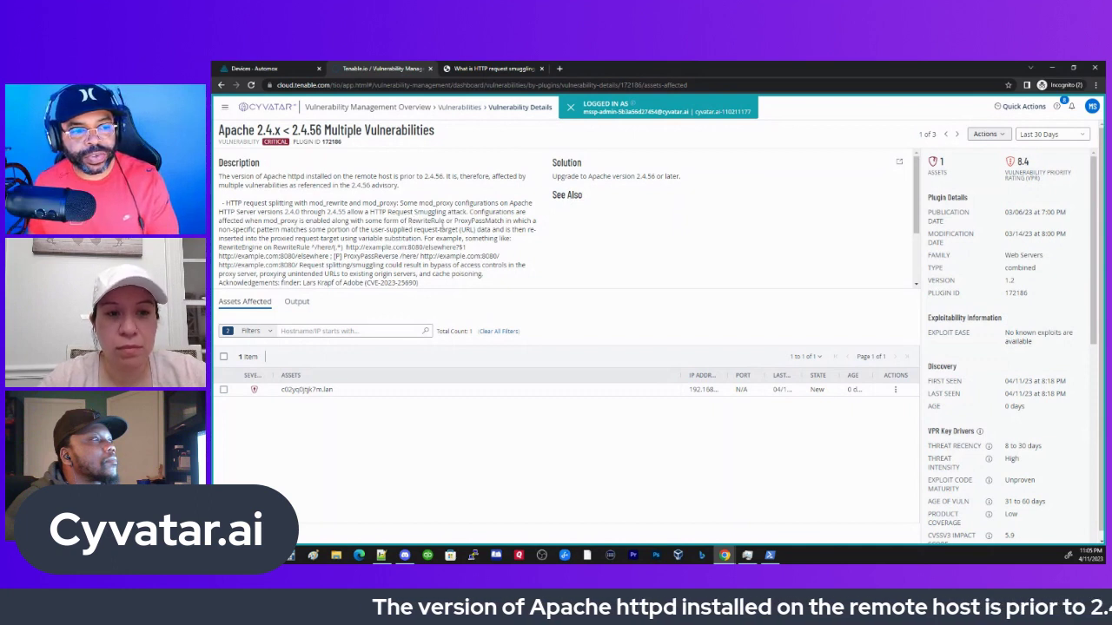
drag(408, 220, 471, 204)
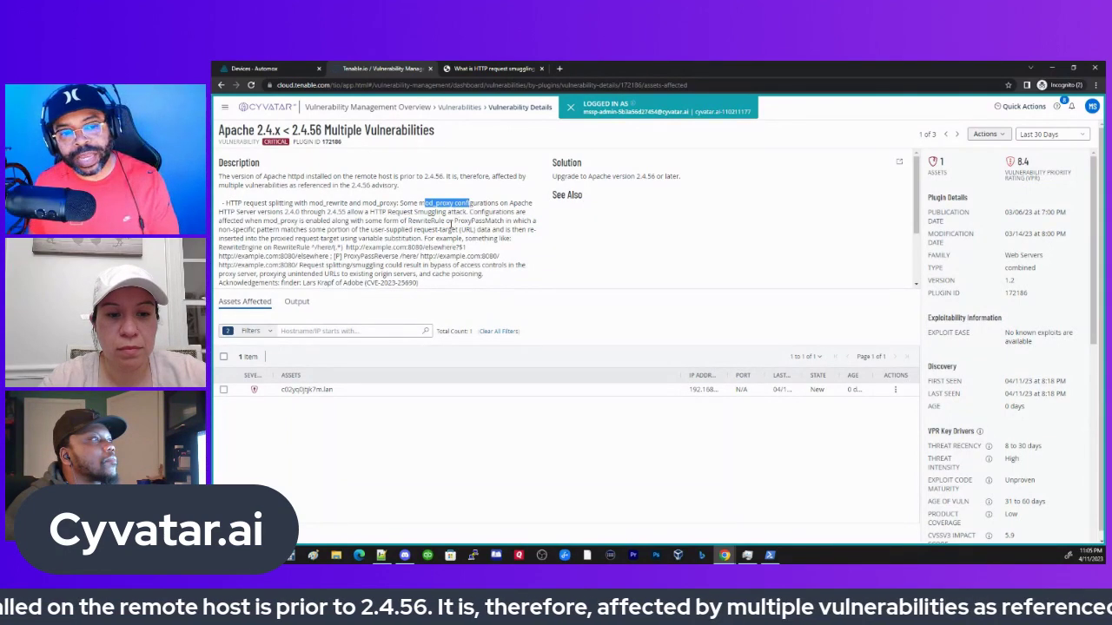
click(403, 229)
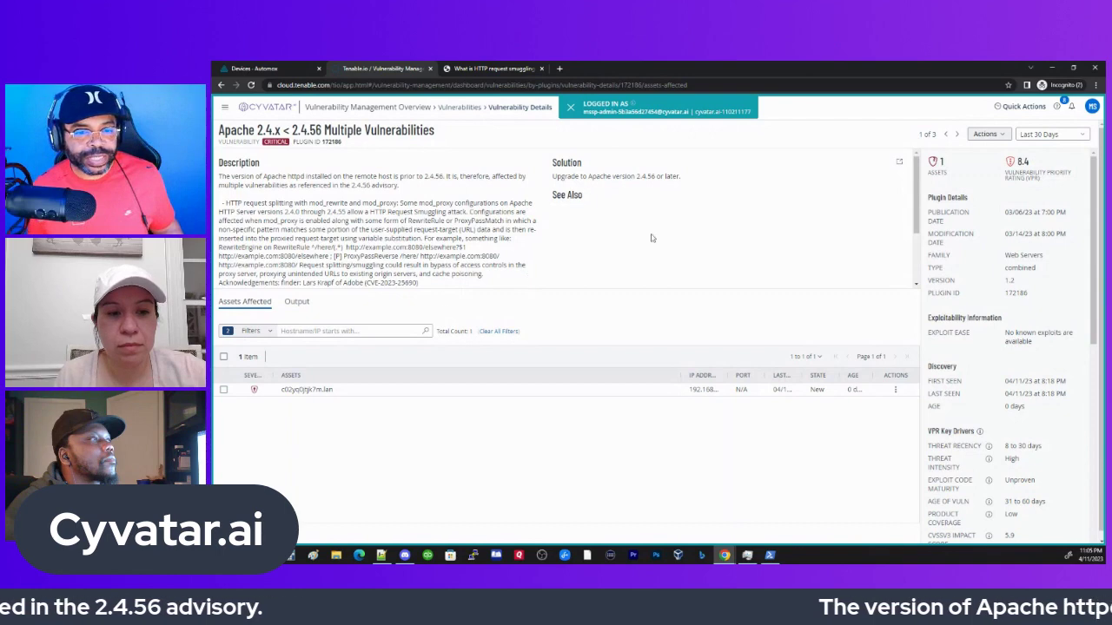
click(985, 135)
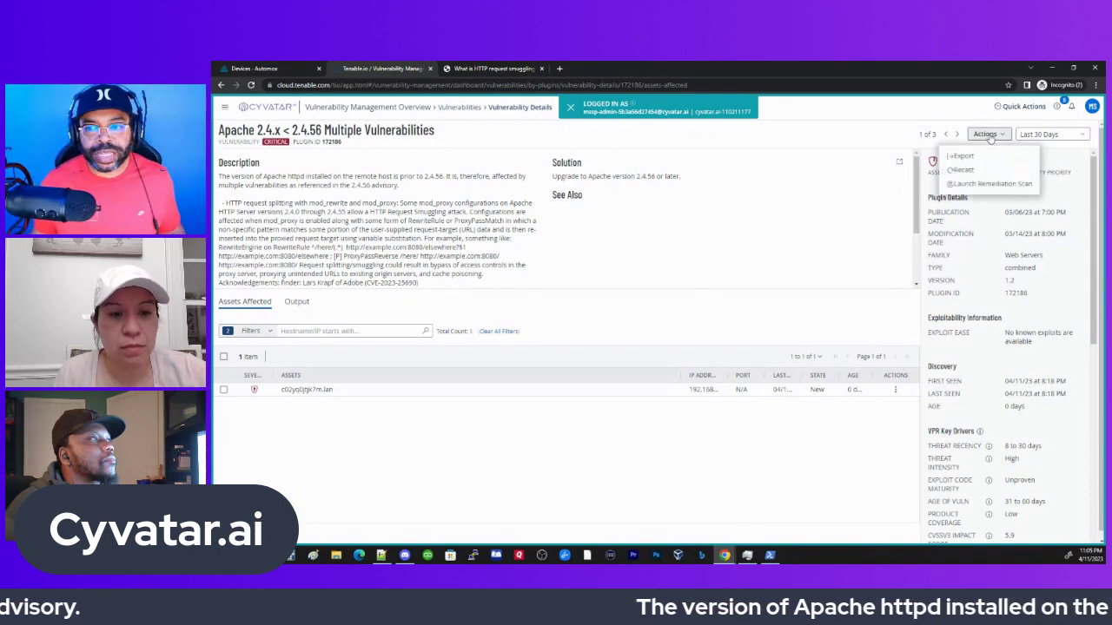
mouse_move(963, 175)
mouse_down()
mouse_move(945, 135)
mouse_move(962, 164)
mouse_up()
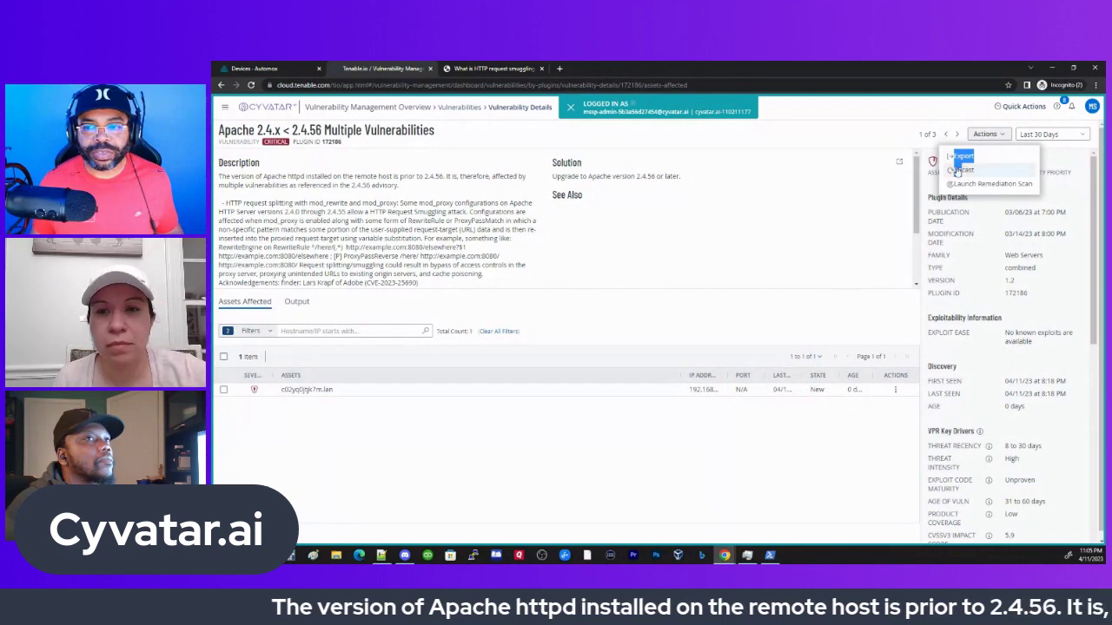
click(966, 171)
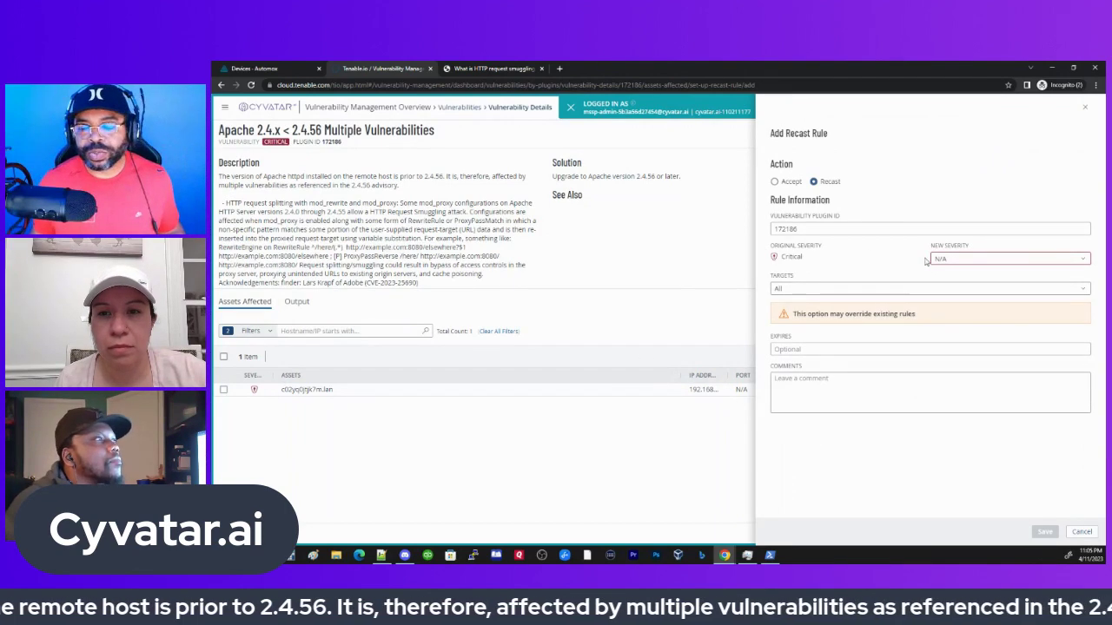
click(787, 182)
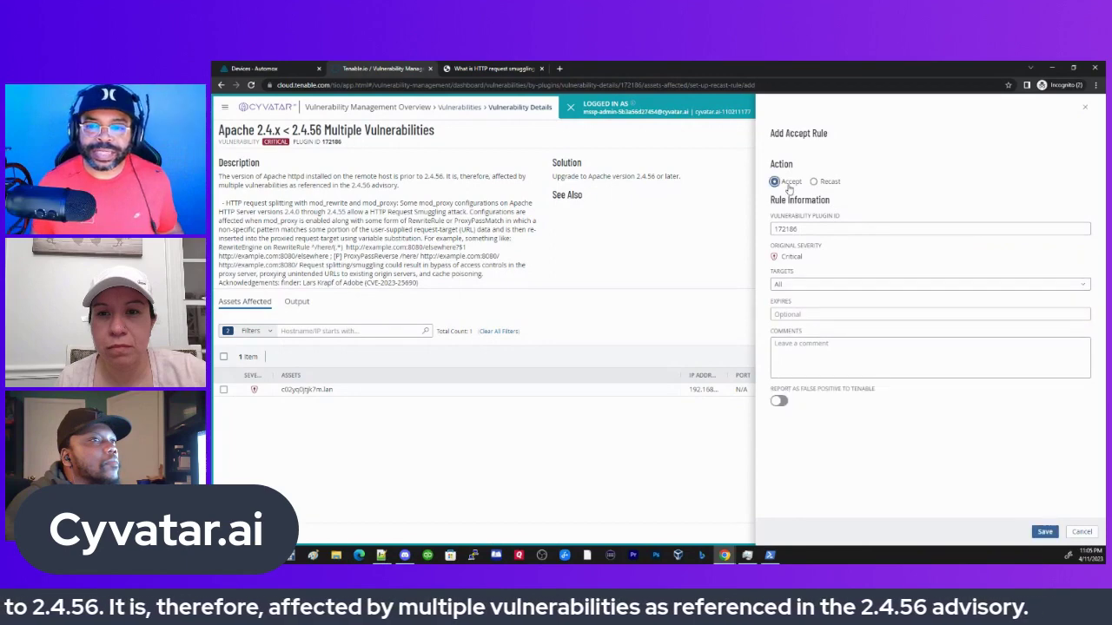
click(1085, 106)
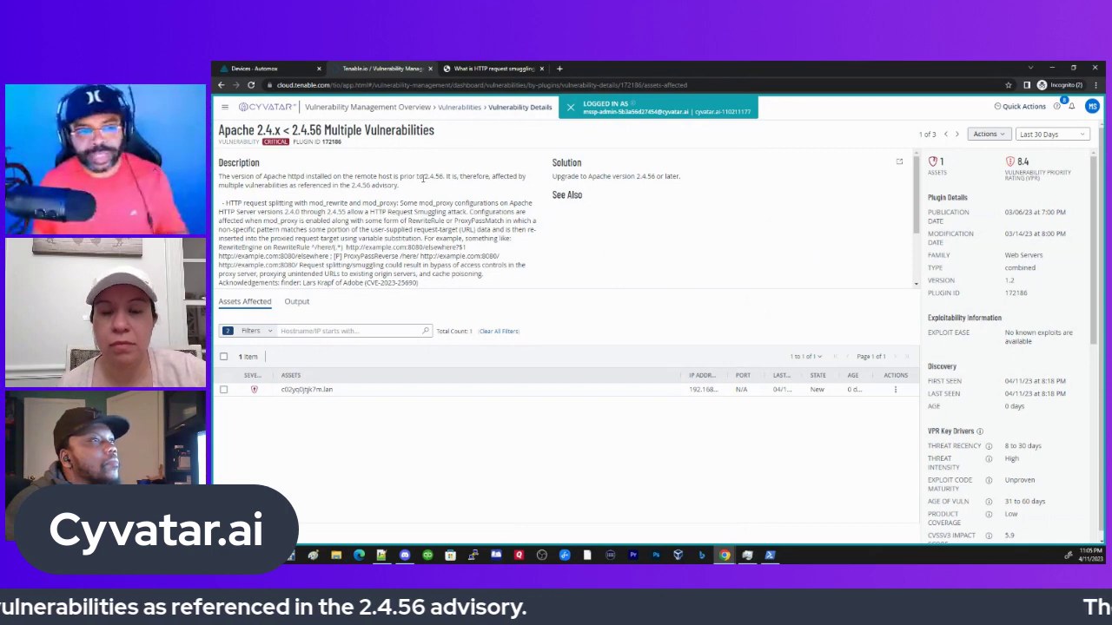
drag(423, 178, 444, 179)
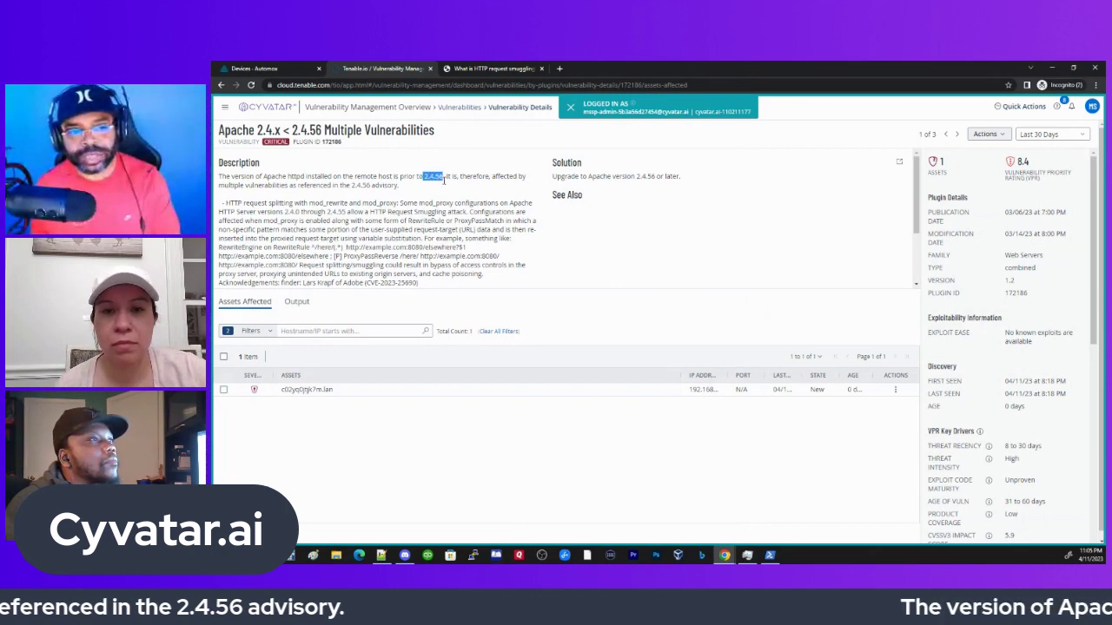
click(440, 182)
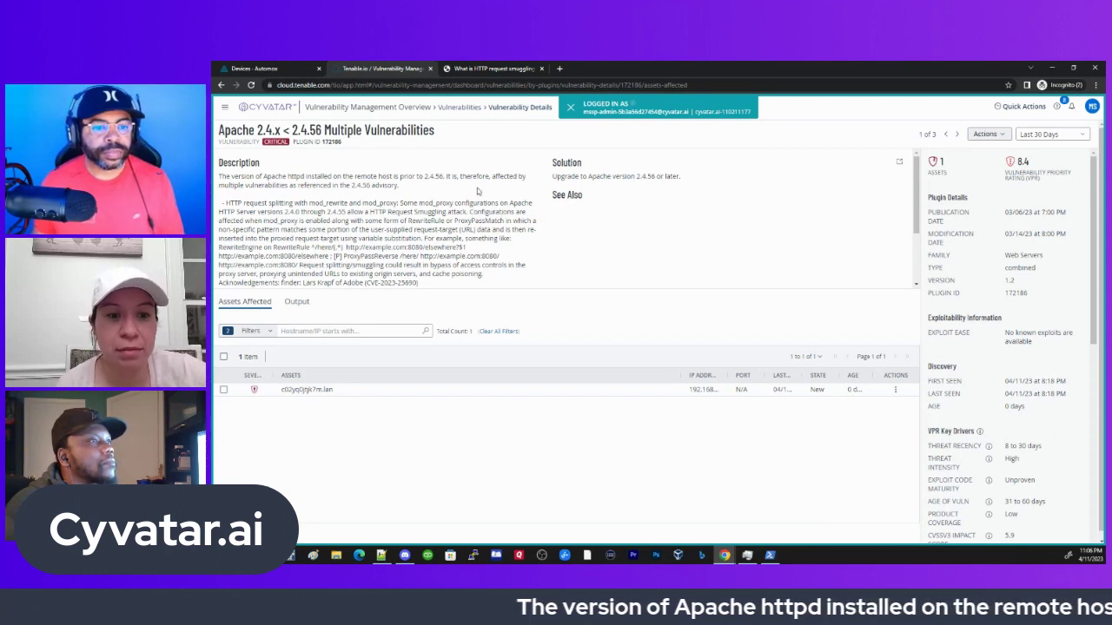
Go back to the list, open Apache 2.4.x < 2.4.55, and highlight the zero-byte memory write paragraph
click(460, 108)
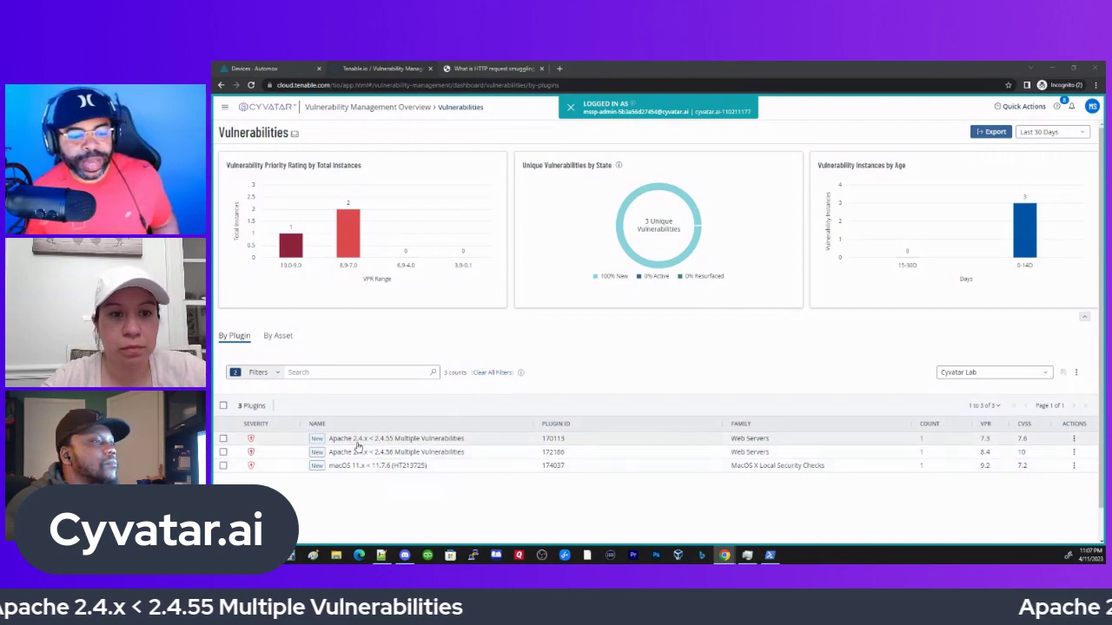
click(385, 441)
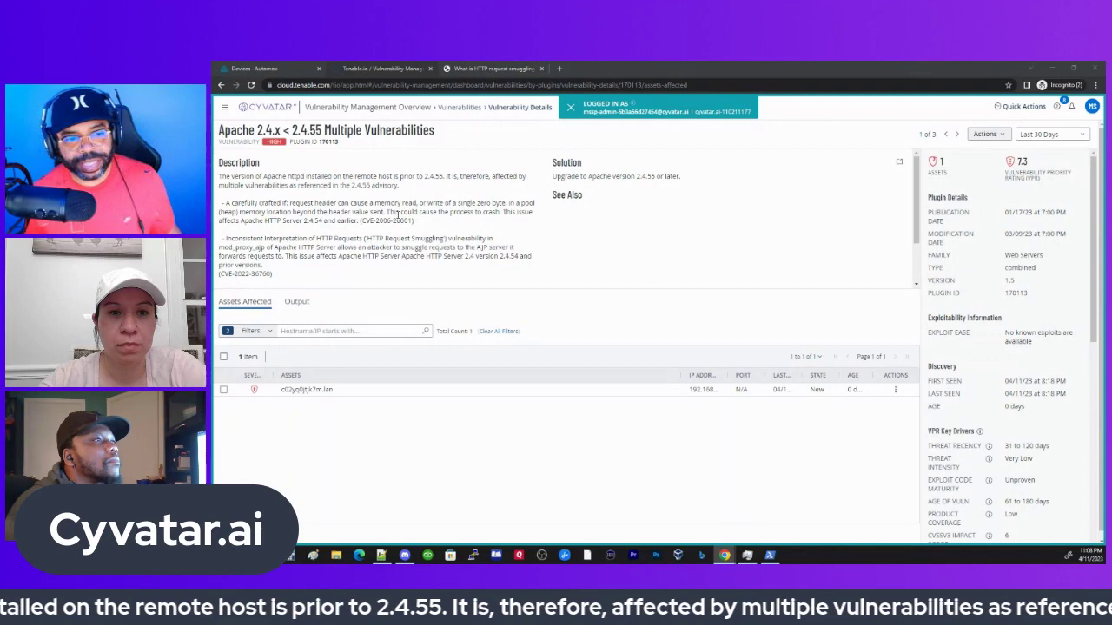
drag(220, 195, 375, 222)
click(387, 227)
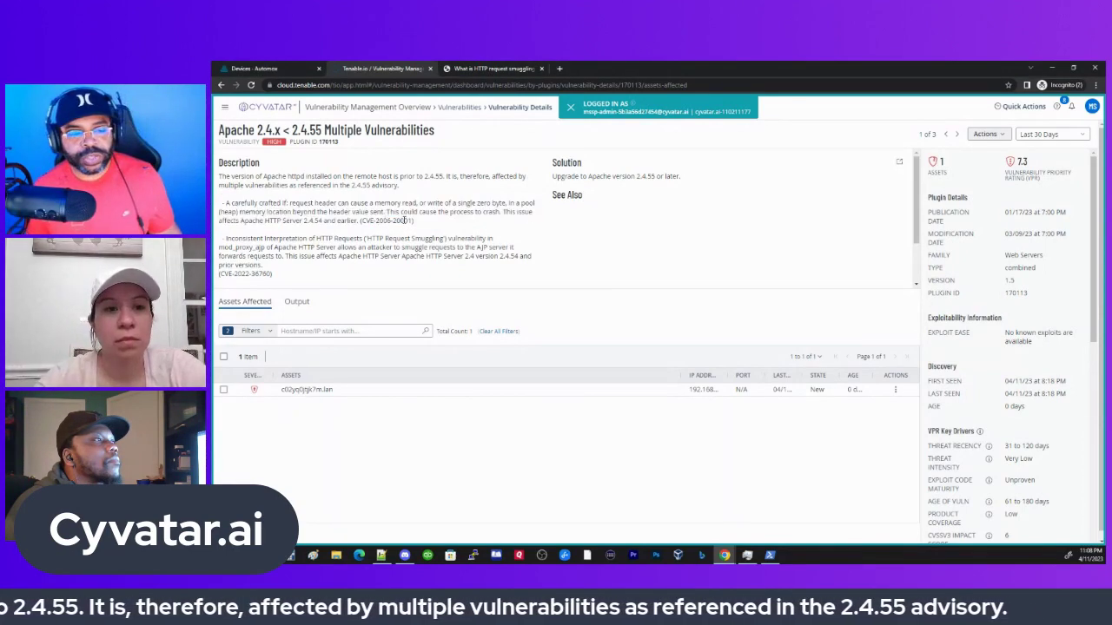
Highlight the HTTP Request Smuggling paragraph and switch to the PortSwigger request smuggling article
drag(226, 233, 409, 256)
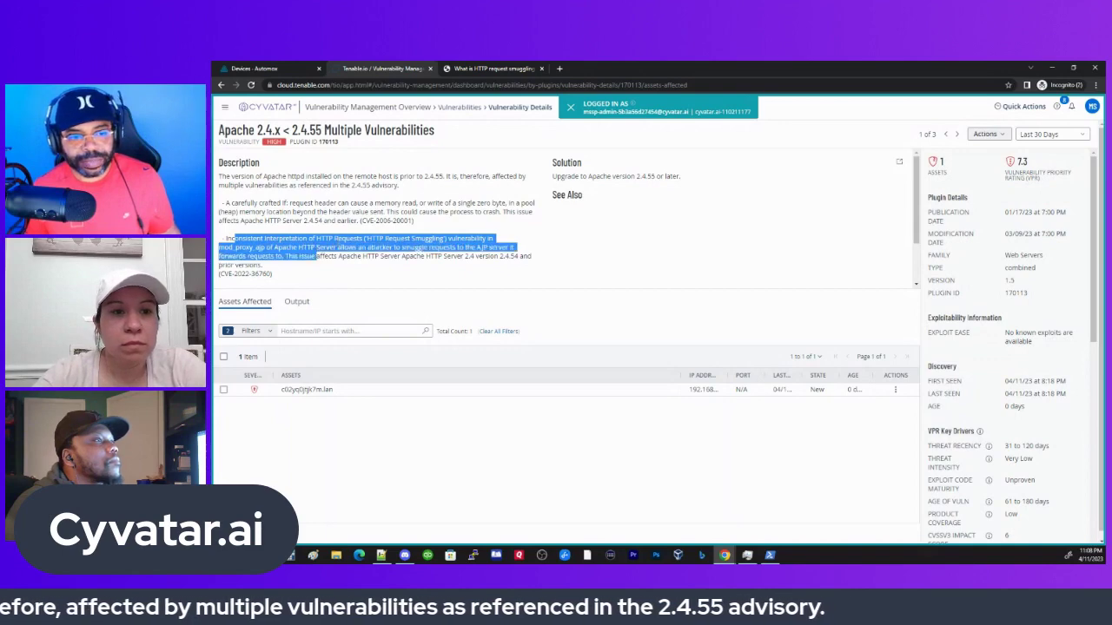
click(374, 238)
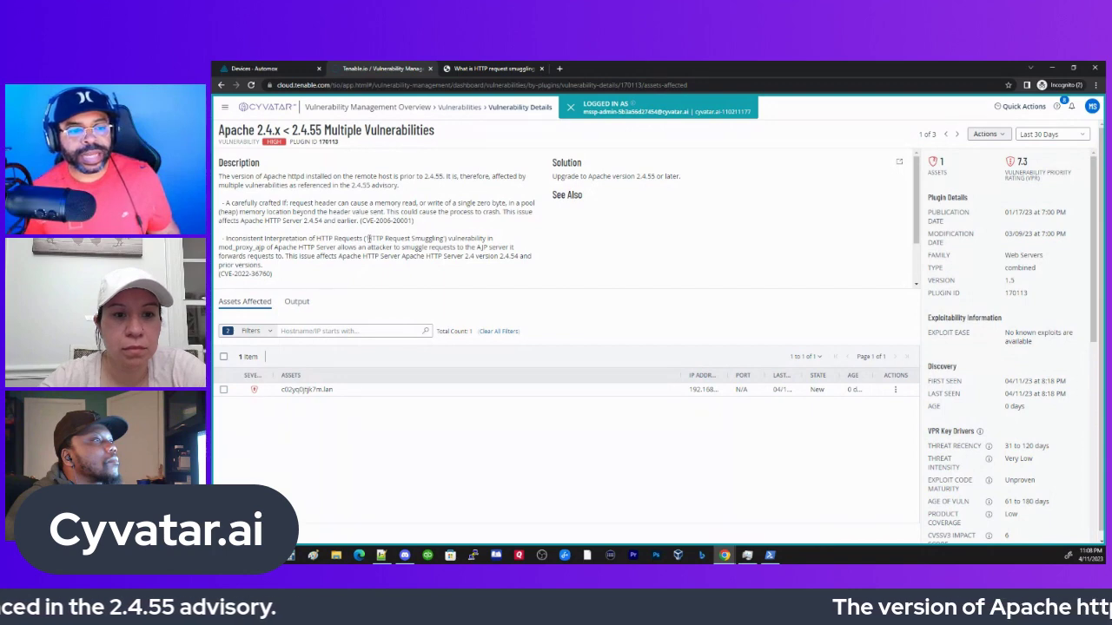
drag(369, 238, 443, 238)
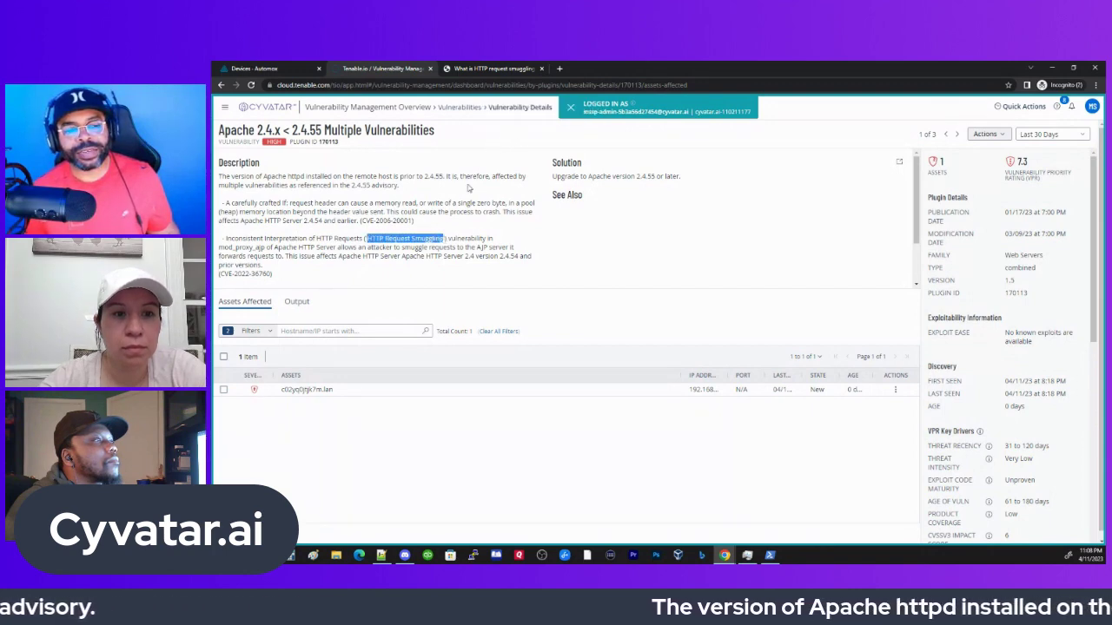
click(491, 67)
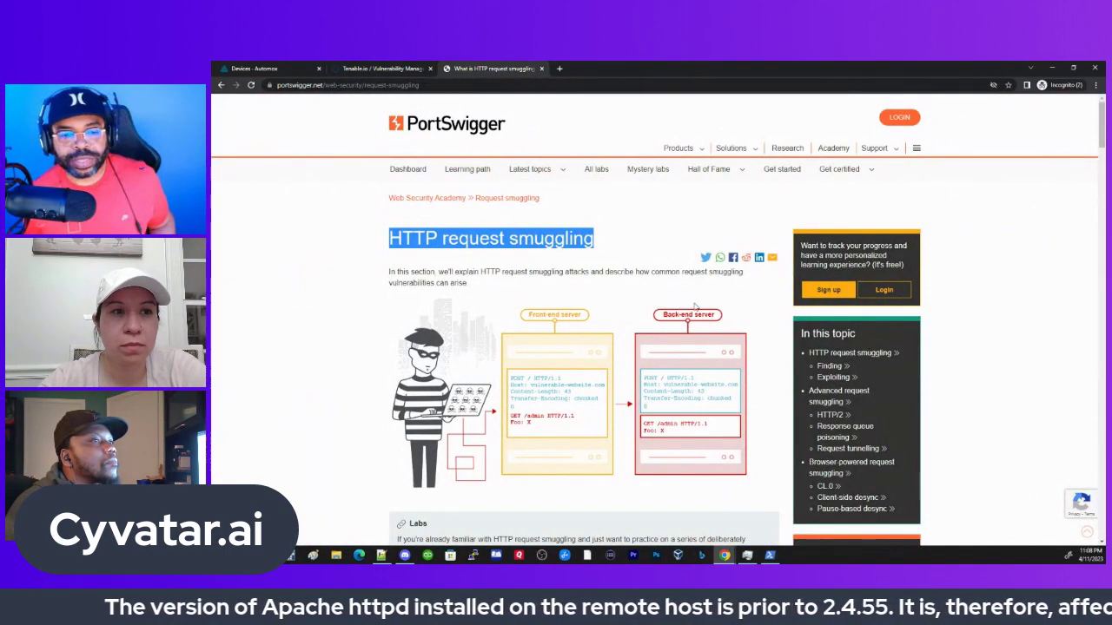
Read PortSwigger's smuggling definition and why it's critical, then go back to the Tenable.io details
scroll(608, 304, down, 3)
scroll(672, 296, down, 1)
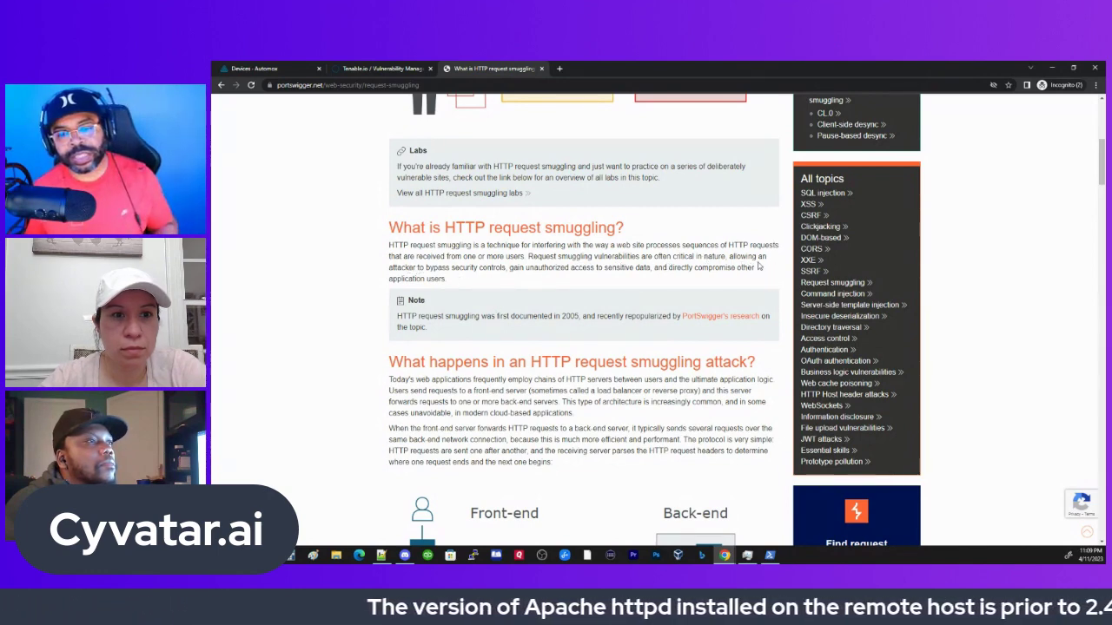
drag(726, 257, 726, 282)
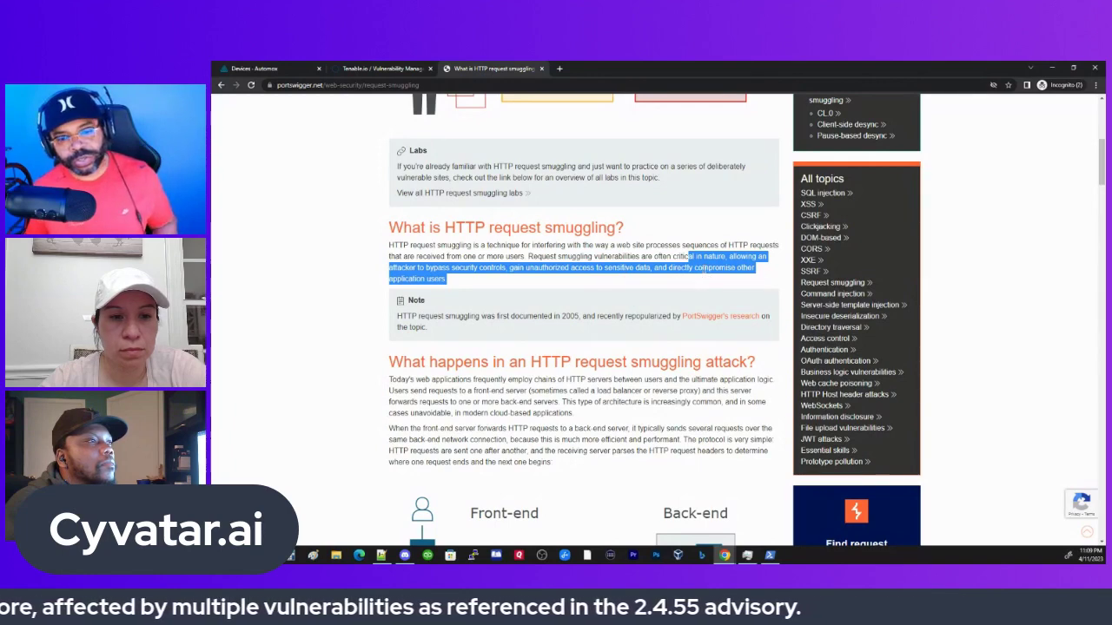
drag(673, 257, 687, 279)
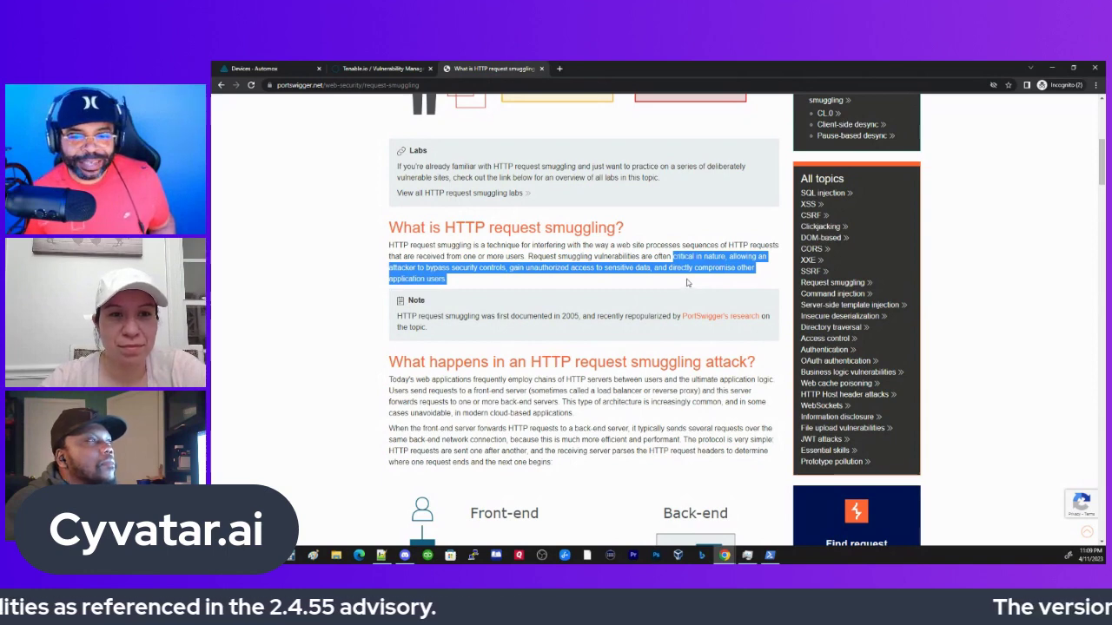
click(686, 282)
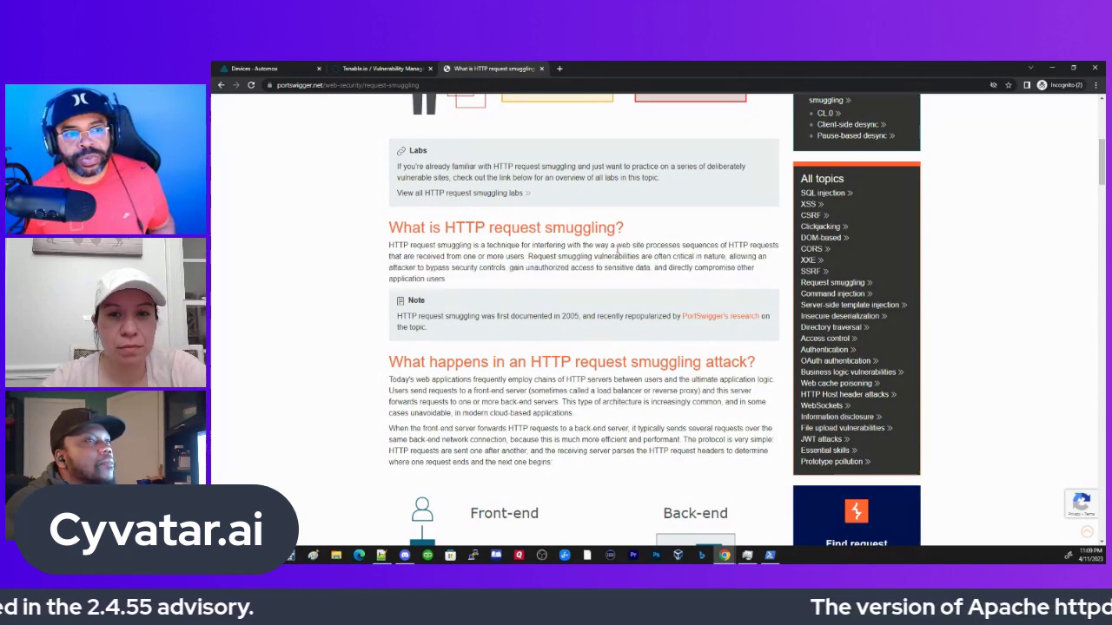
click(382, 67)
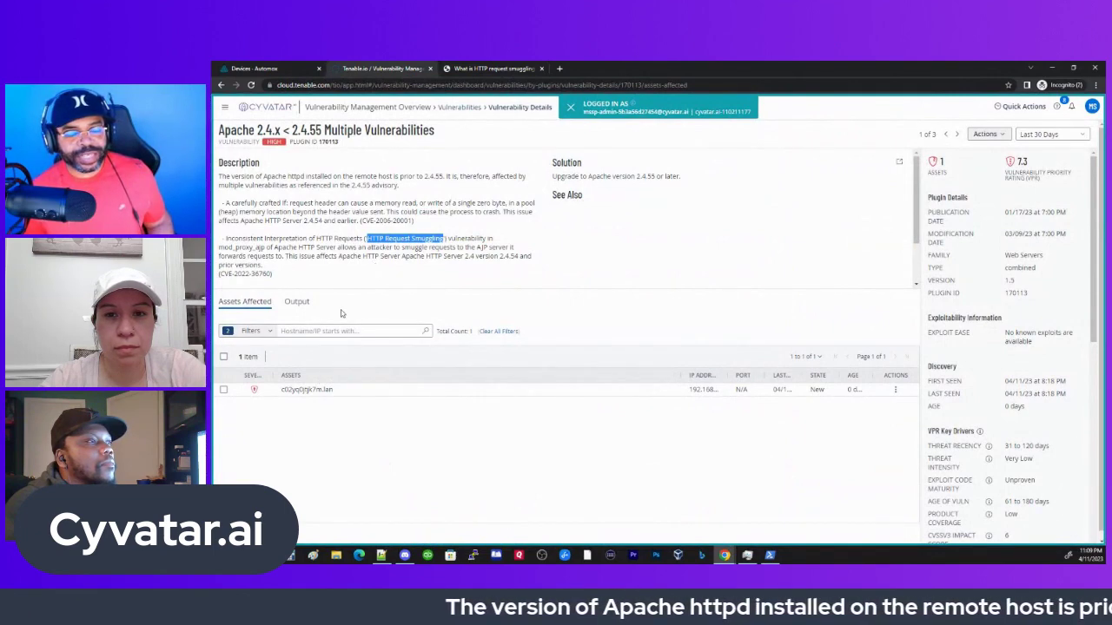
Show the plugin output and highlight installed version 2.4.54 and fixed version 2.4.55
click(298, 303)
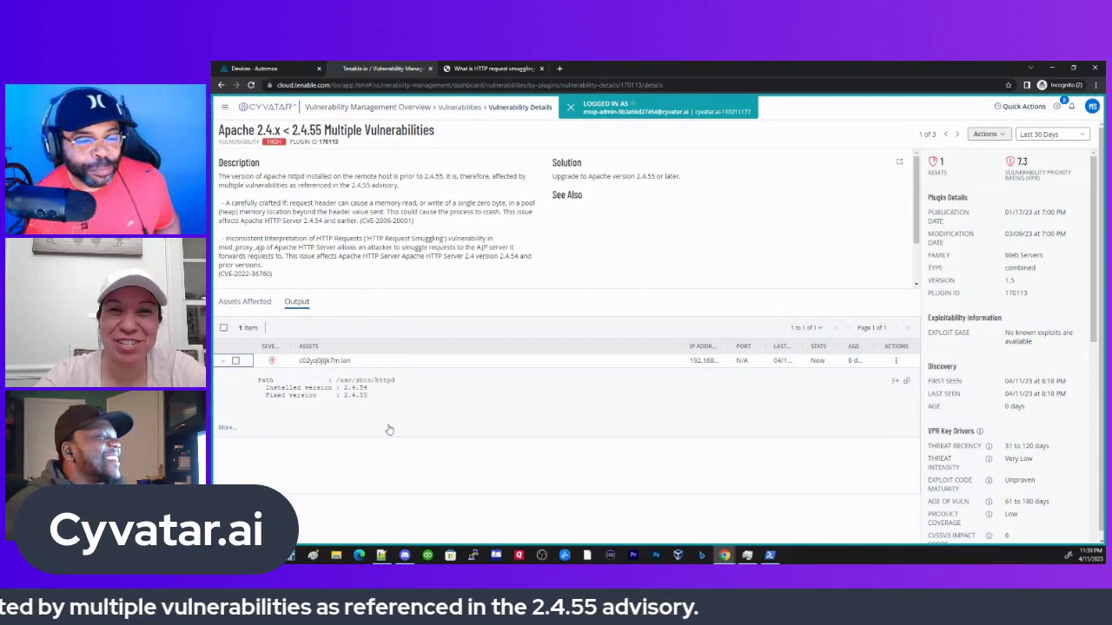
drag(367, 397, 247, 385)
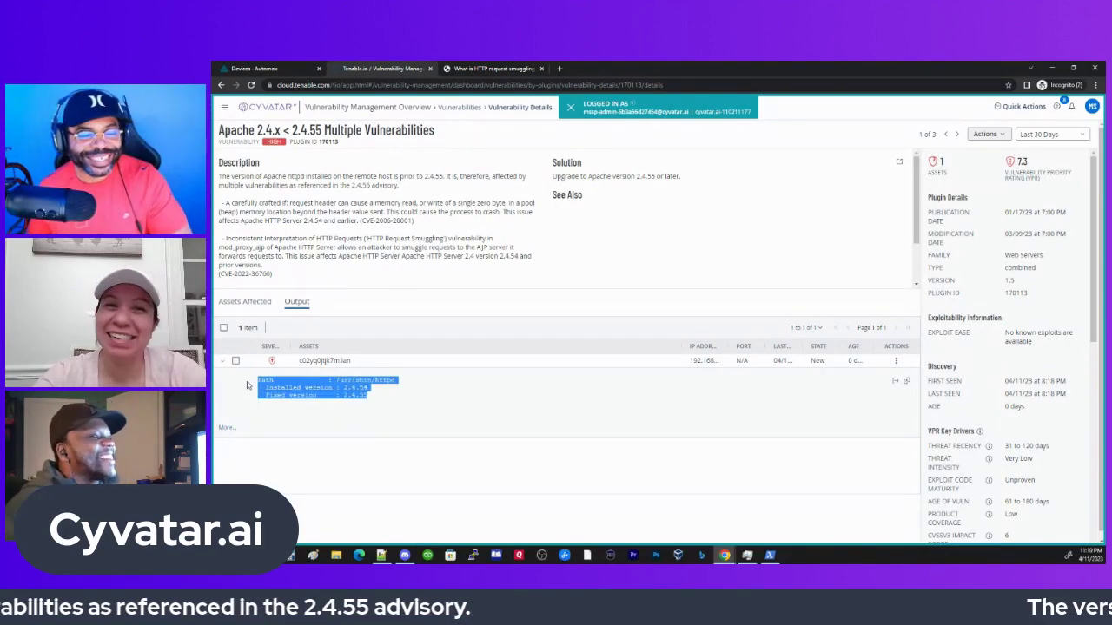
click(381, 397)
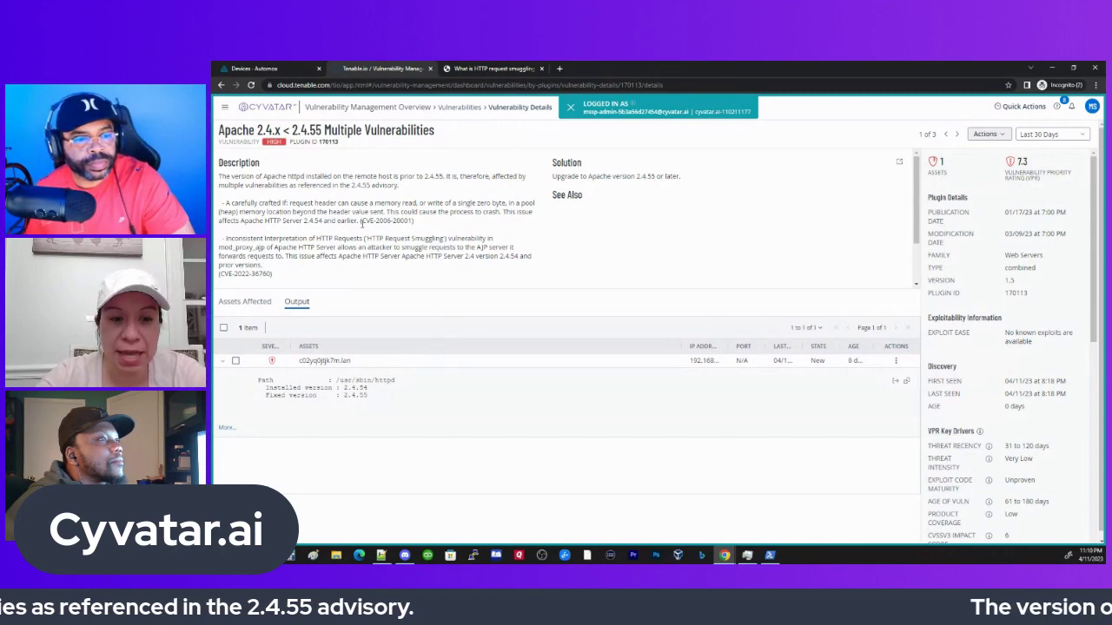
Highlight CVE-2006-20001, CVE-2022-36760, the plugin title, and the httpd path /usr/sbin/httpd
drag(363, 223, 418, 226)
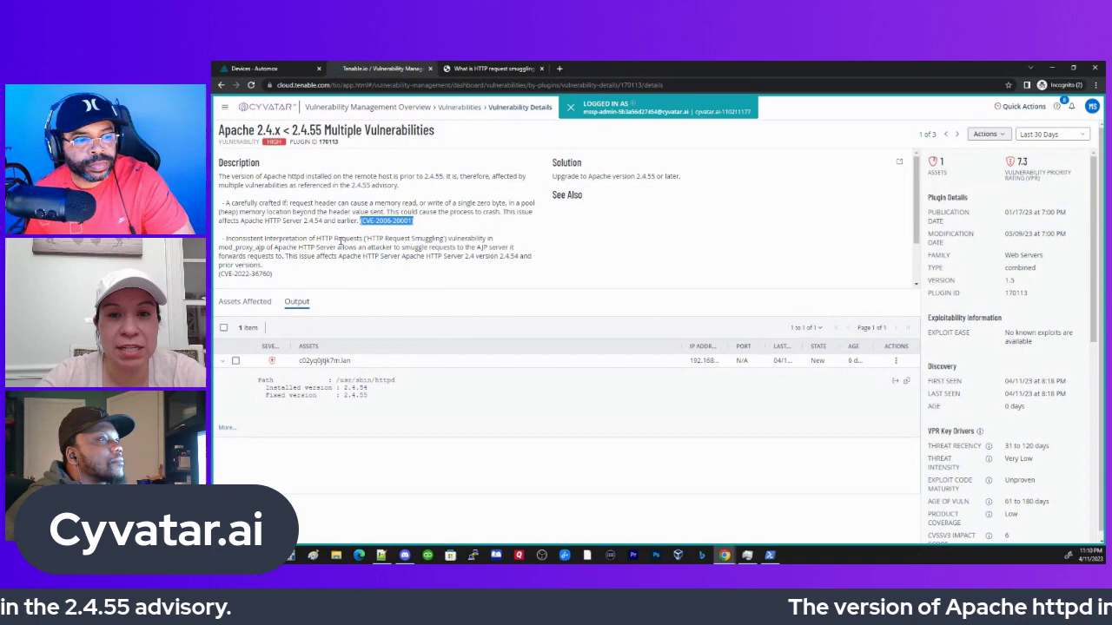
drag(220, 274, 271, 274)
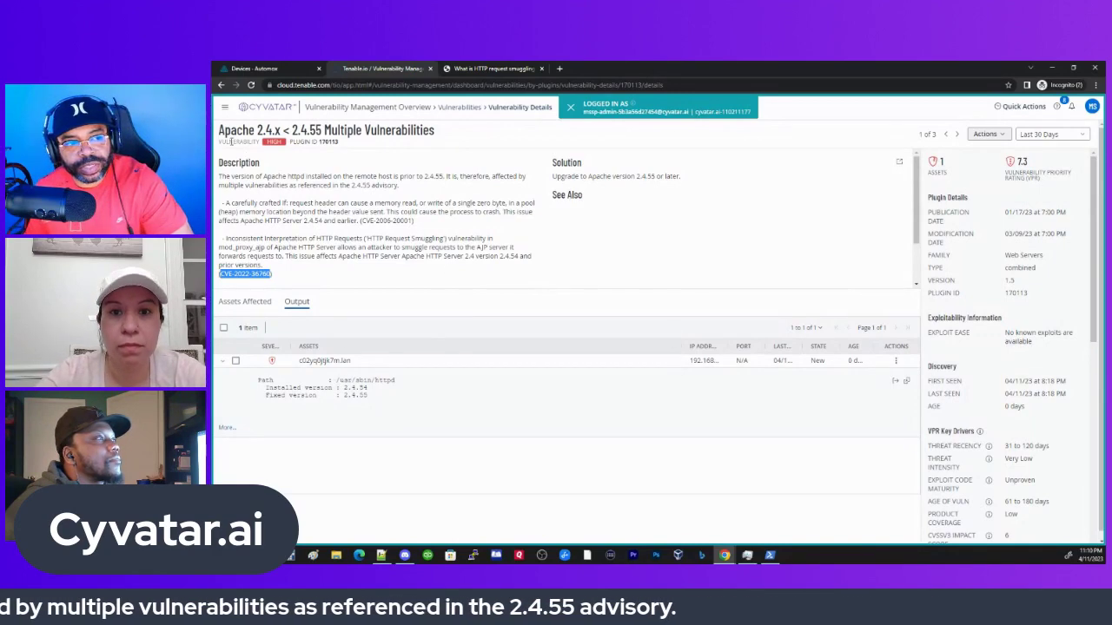
drag(230, 130, 410, 130)
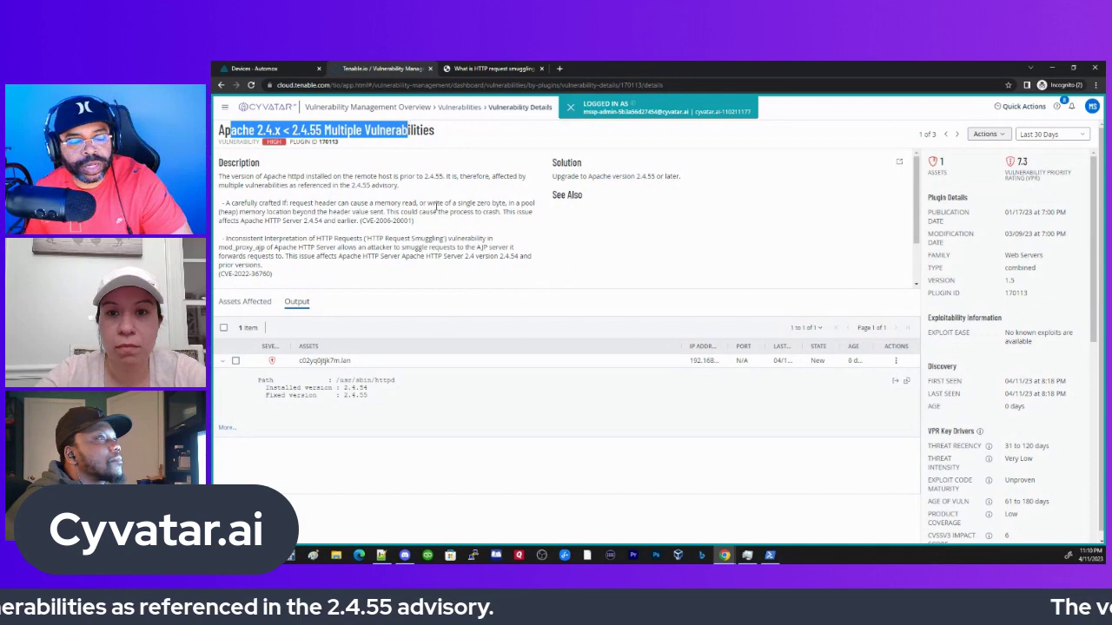
click(342, 380)
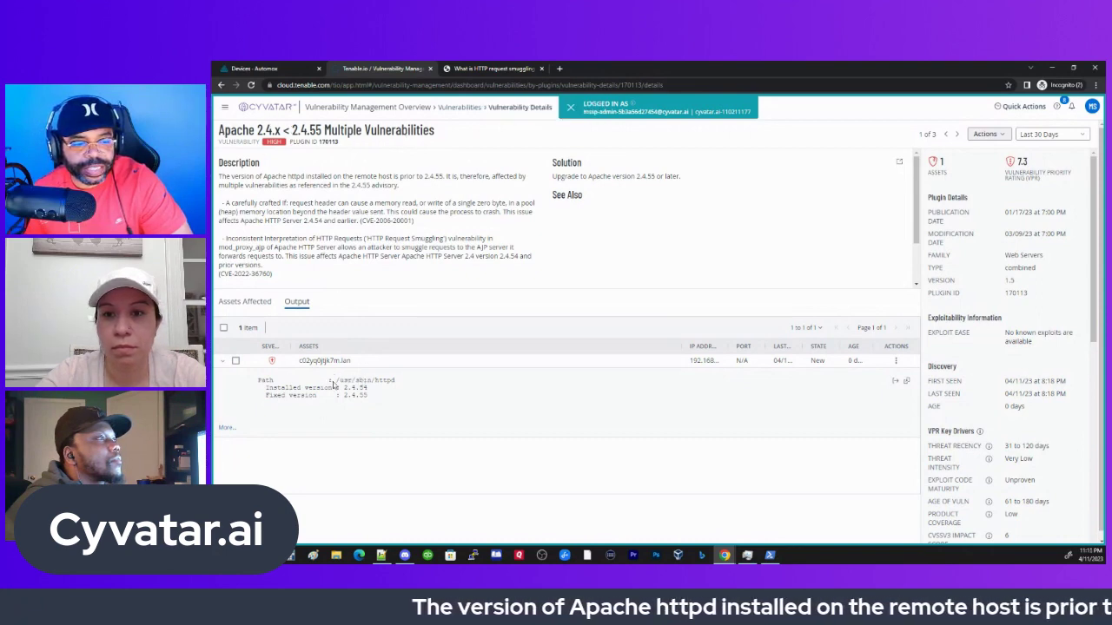
drag(333, 383, 398, 385)
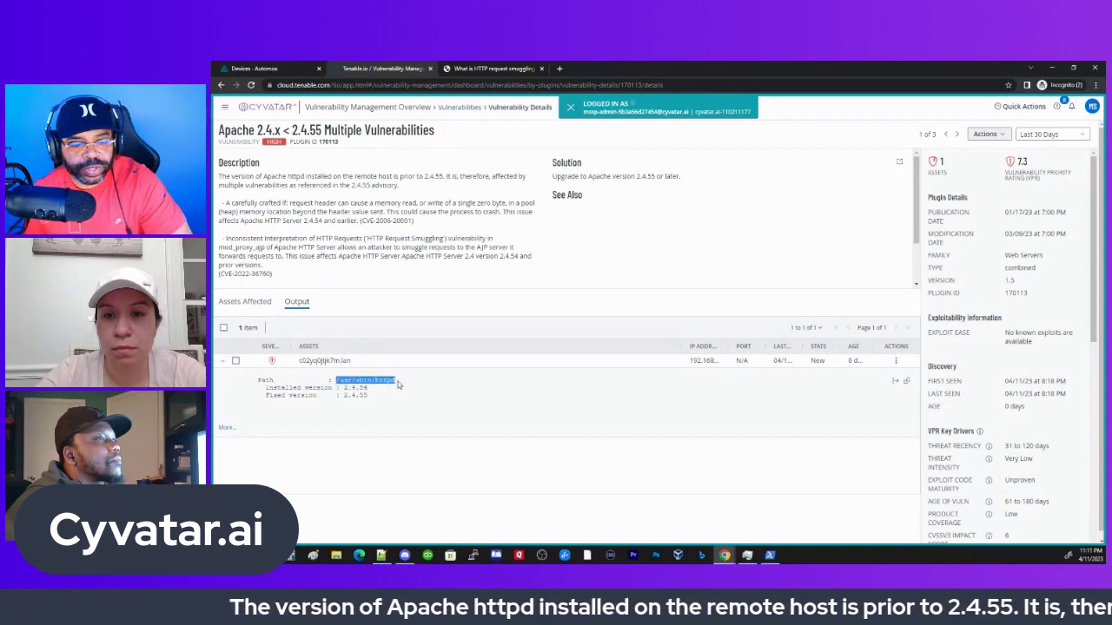
click(341, 385)
drag(339, 383, 397, 386)
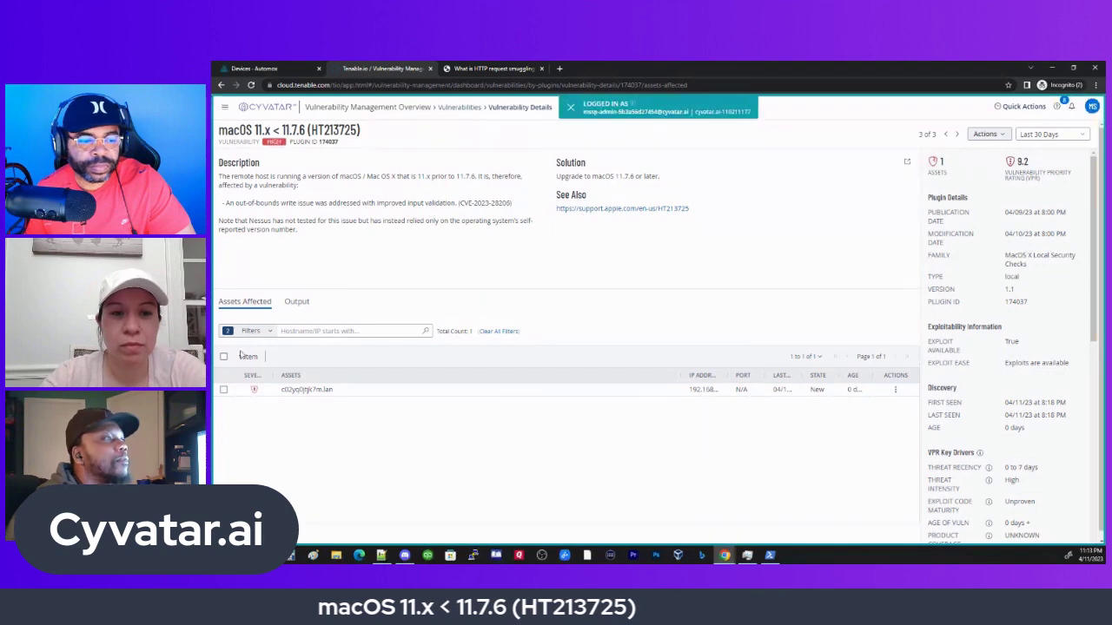
Expand the affected asset's output for plugin 174037 and highlight fixed version macOS Big Sur 11.7.6
click(296, 301)
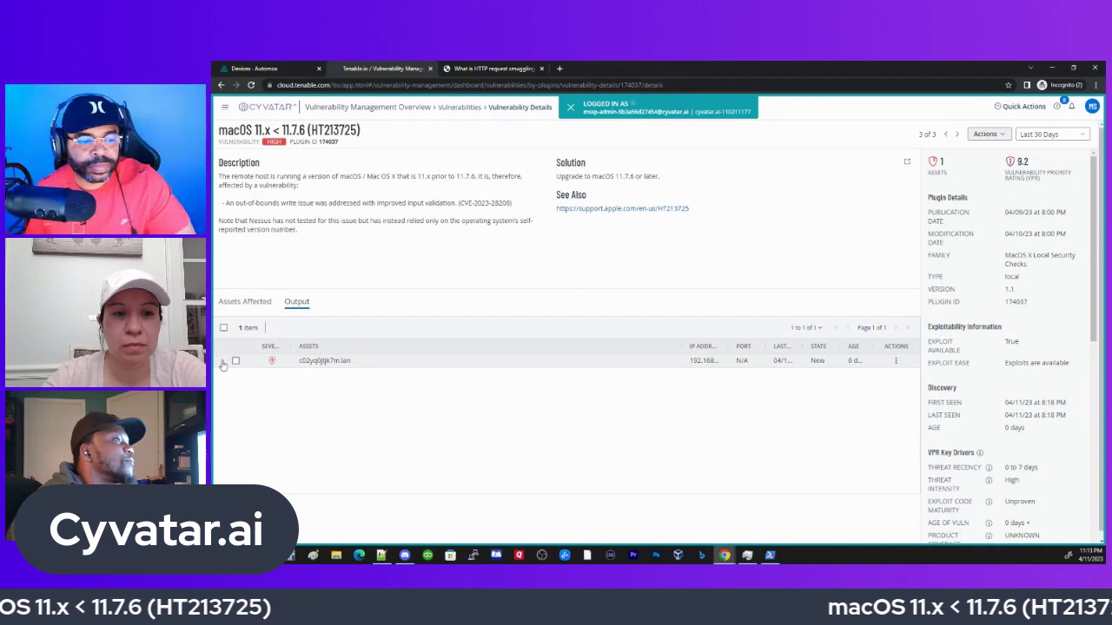
click(228, 361)
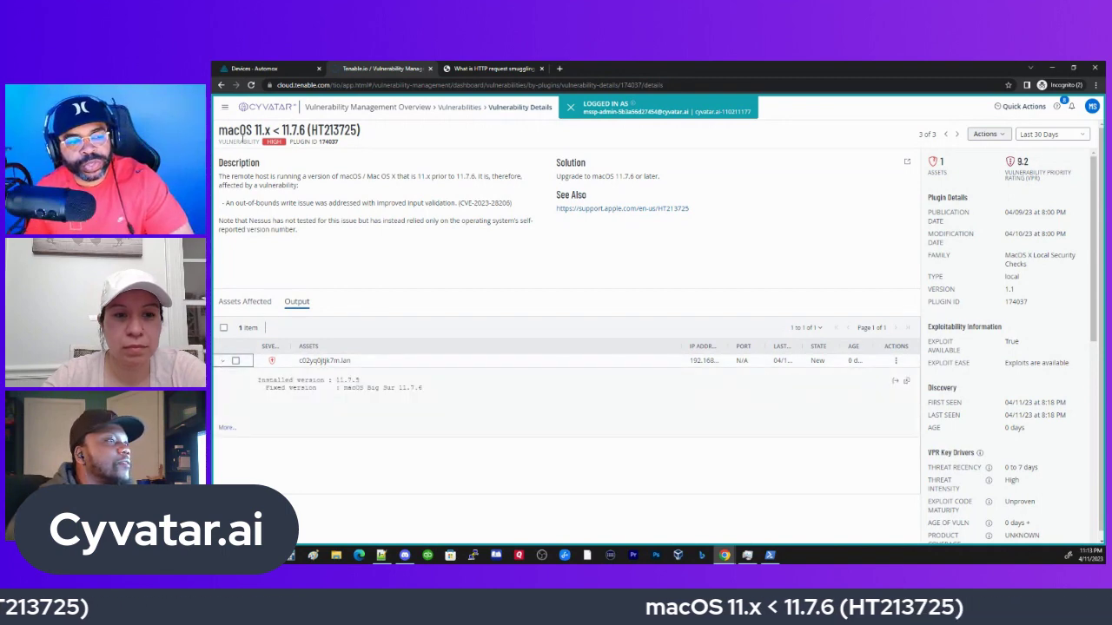
drag(279, 130, 305, 129)
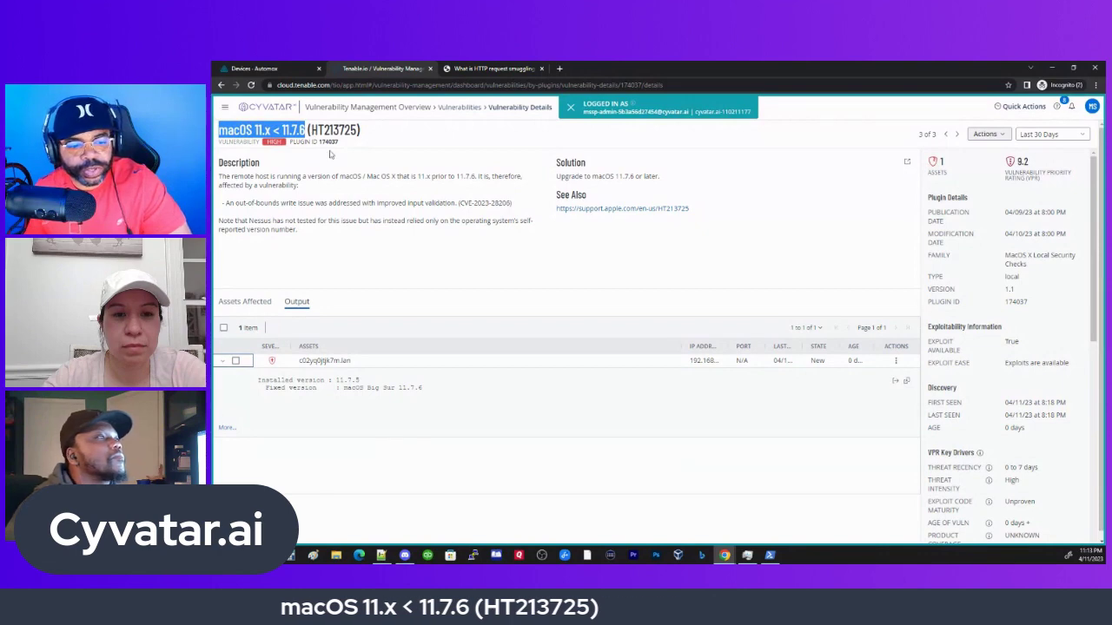
drag(347, 387, 425, 396)
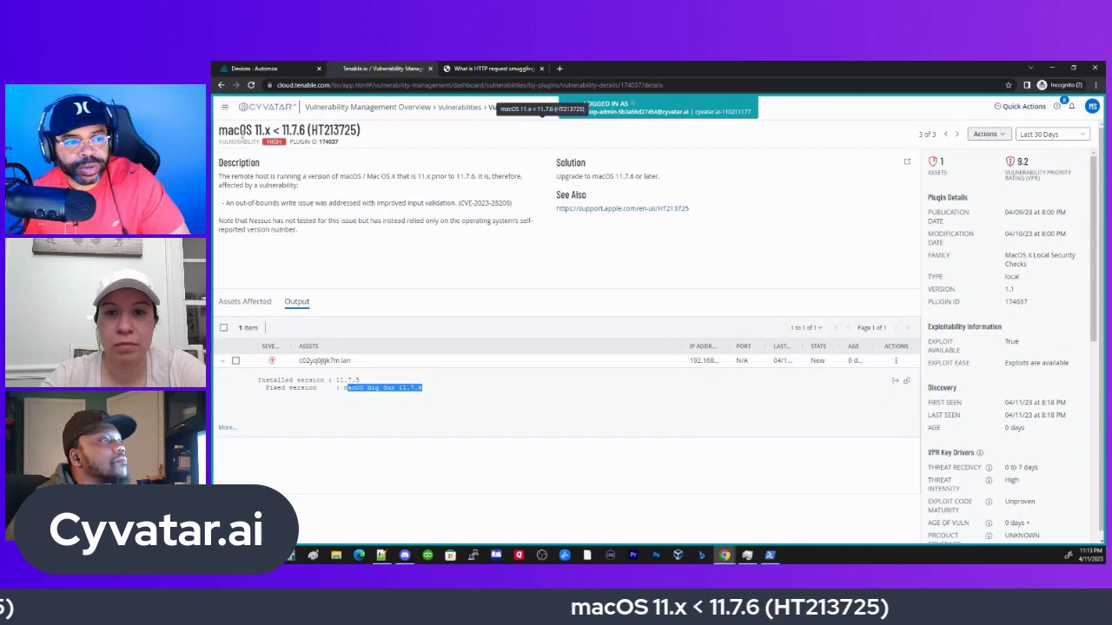
Highlight the macOS 11.x < 11.7.6 (HT213725) title and installed version 11.7.5
drag(218, 130, 363, 137)
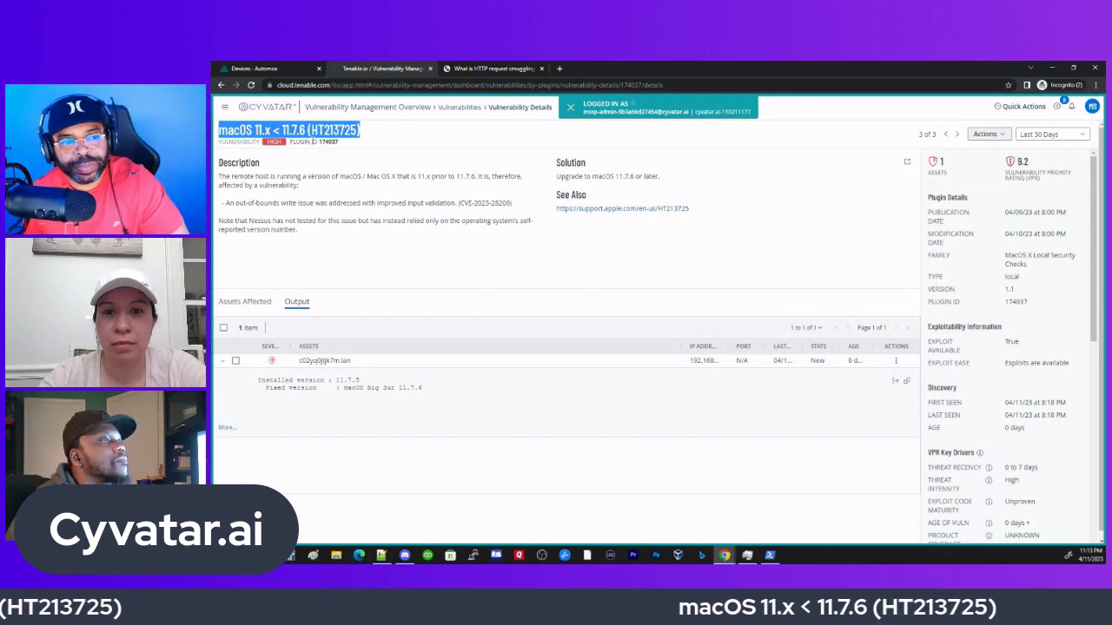
click(223, 129)
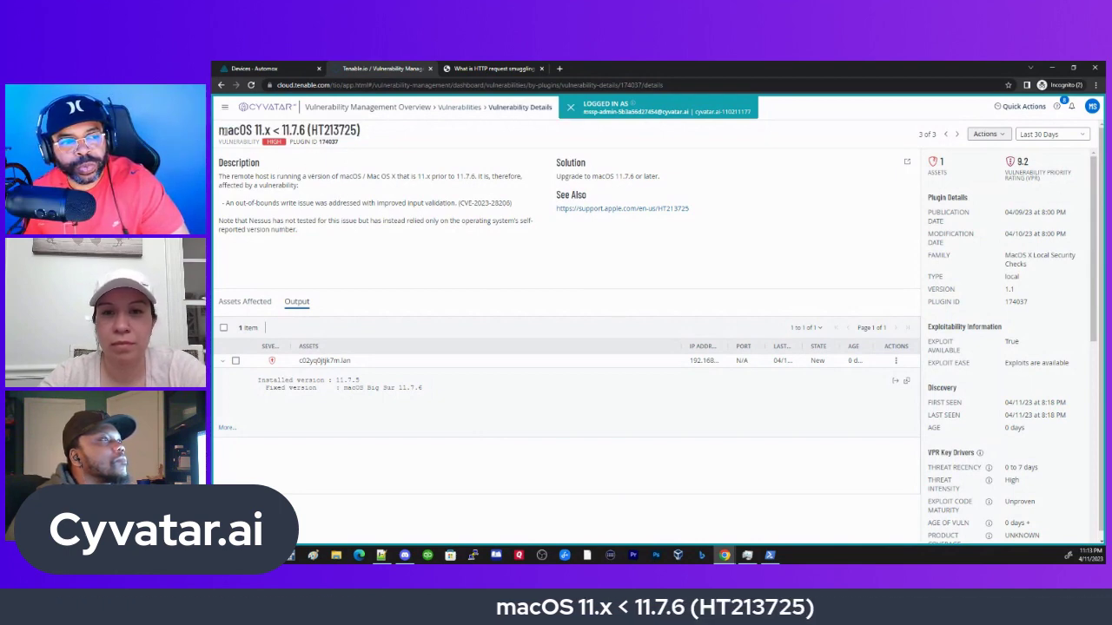
drag(223, 130, 359, 130)
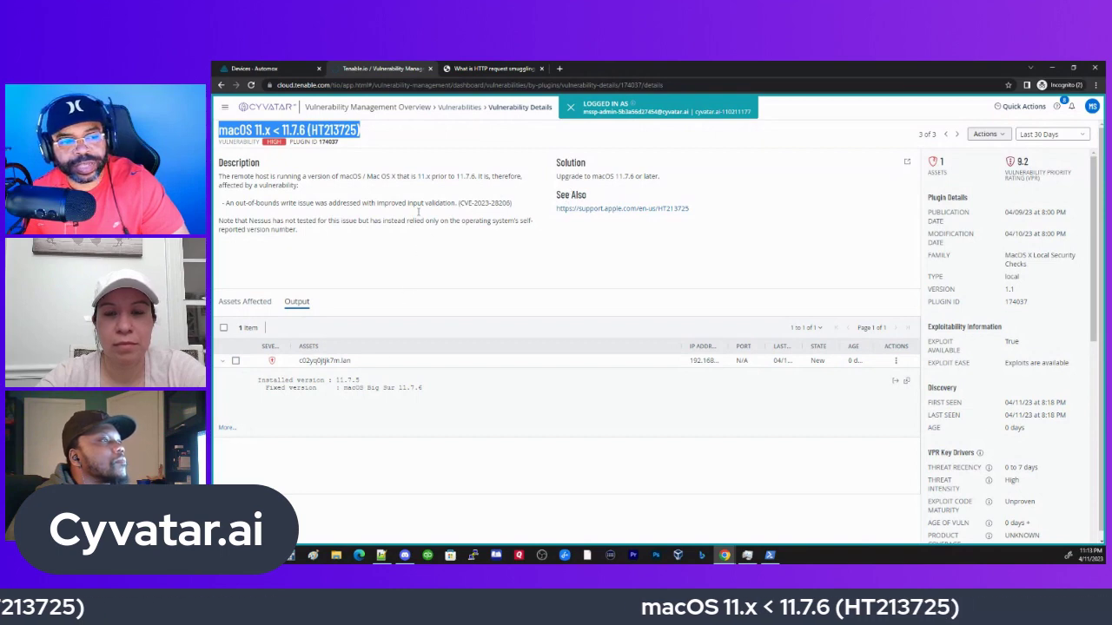
click(322, 168)
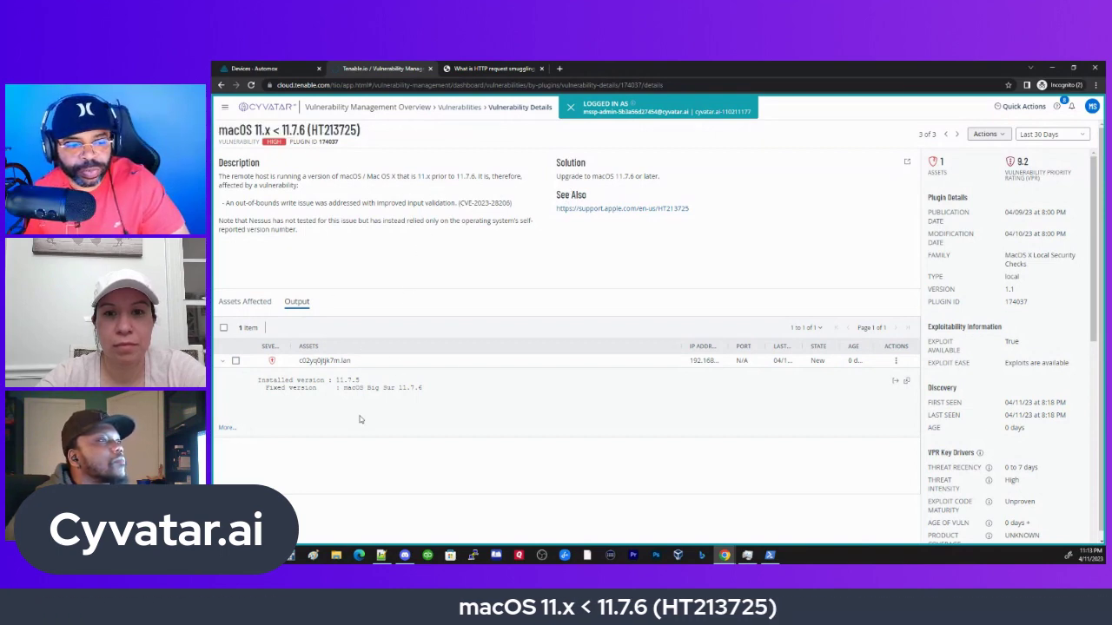
drag(336, 380, 364, 381)
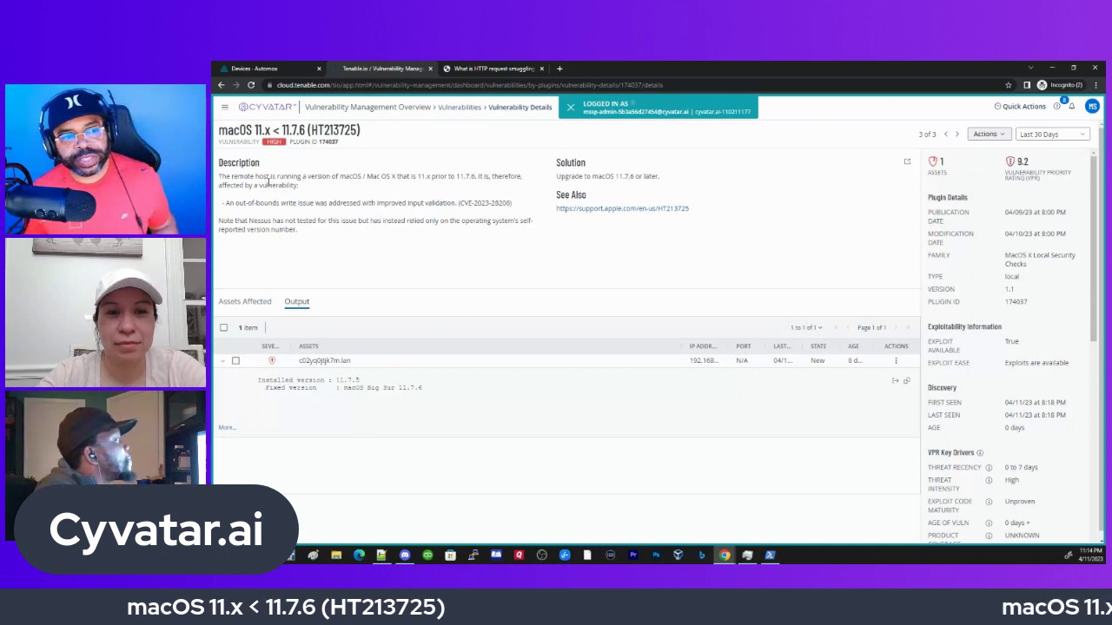
drag(268, 185, 341, 218)
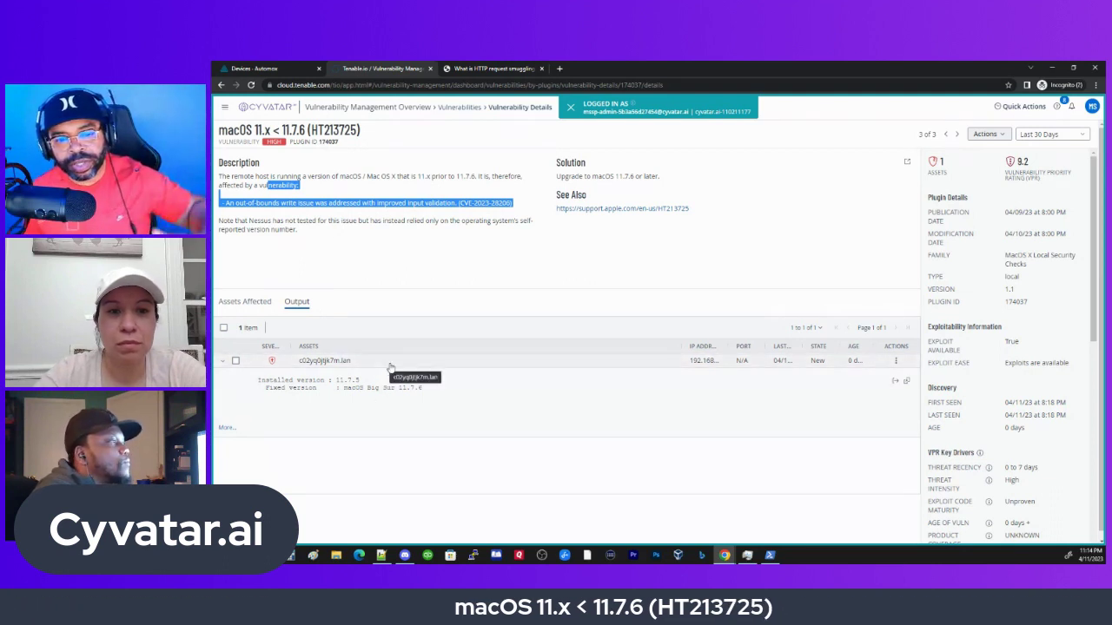
drag(387, 390, 416, 391)
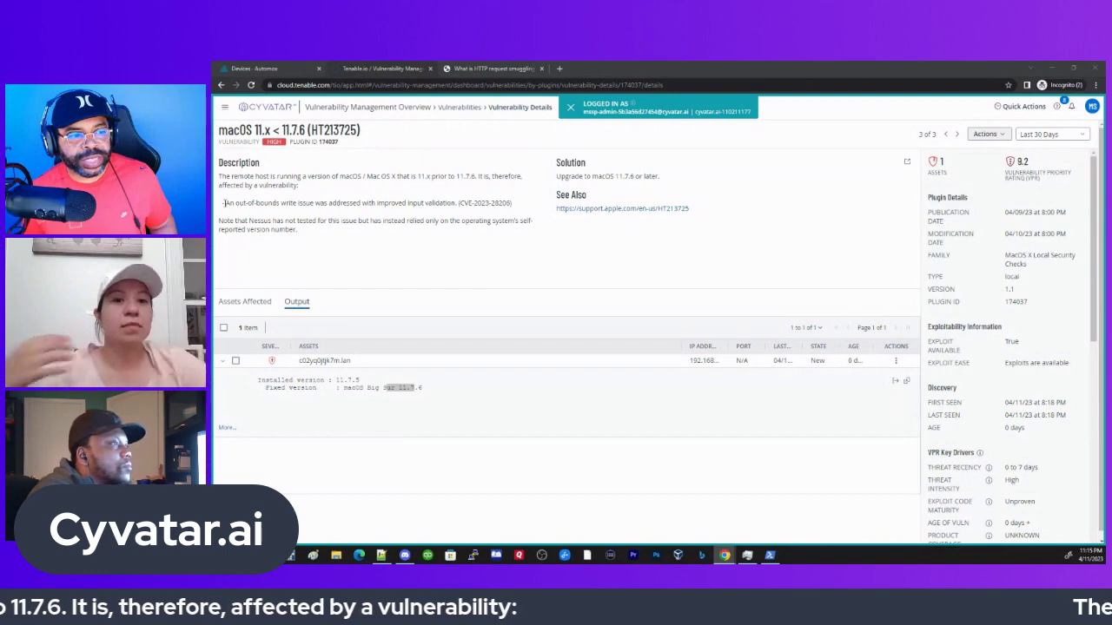
drag(224, 204, 504, 211)
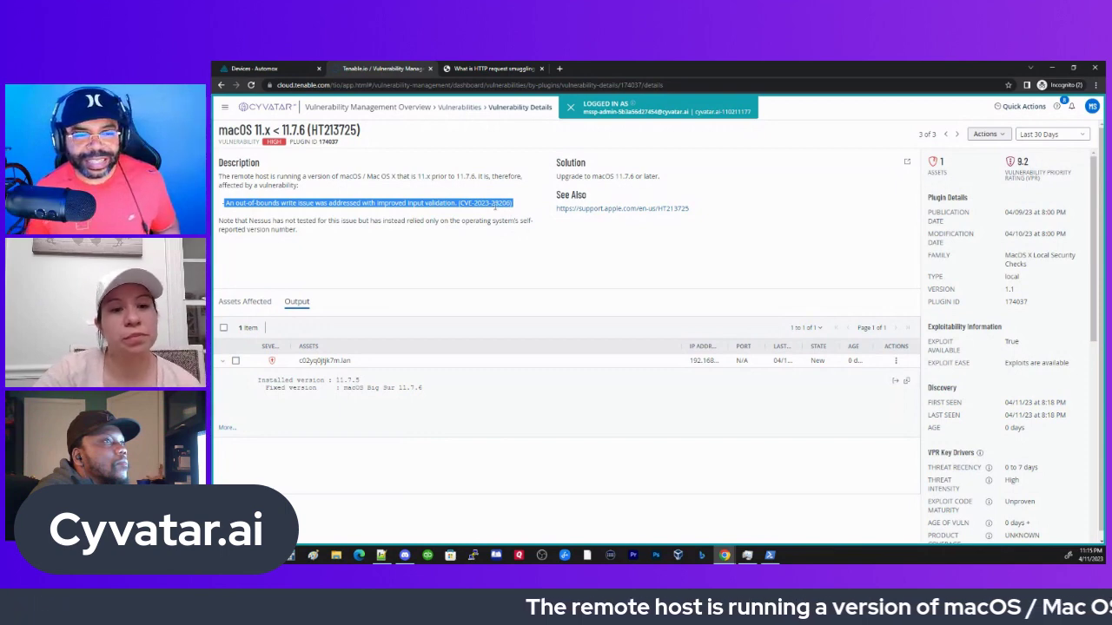
click(499, 203)
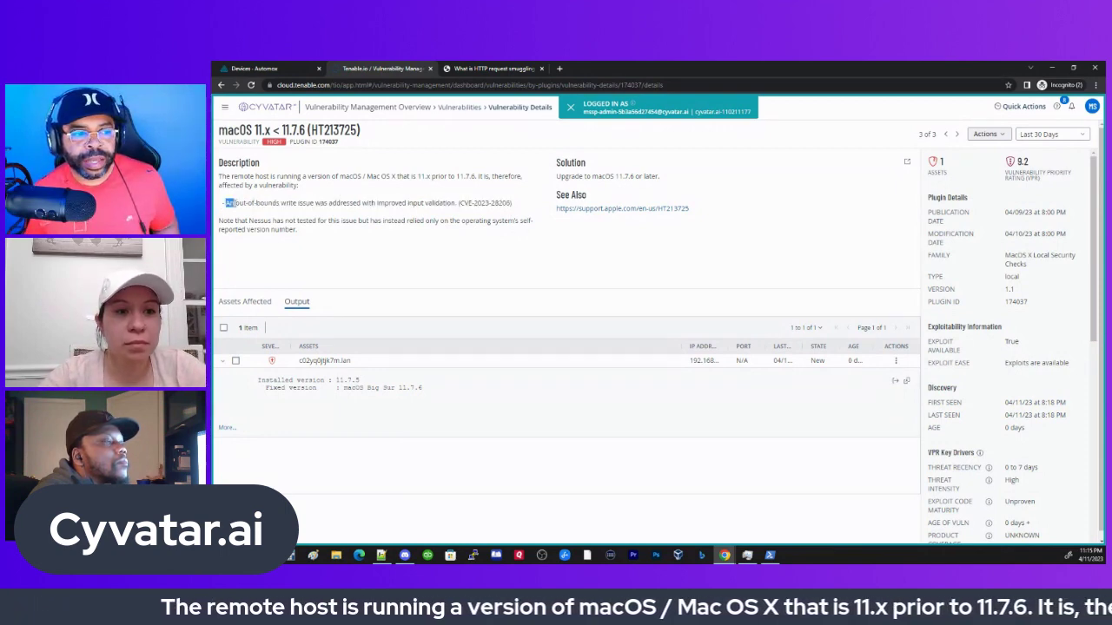
drag(250, 203, 503, 205)
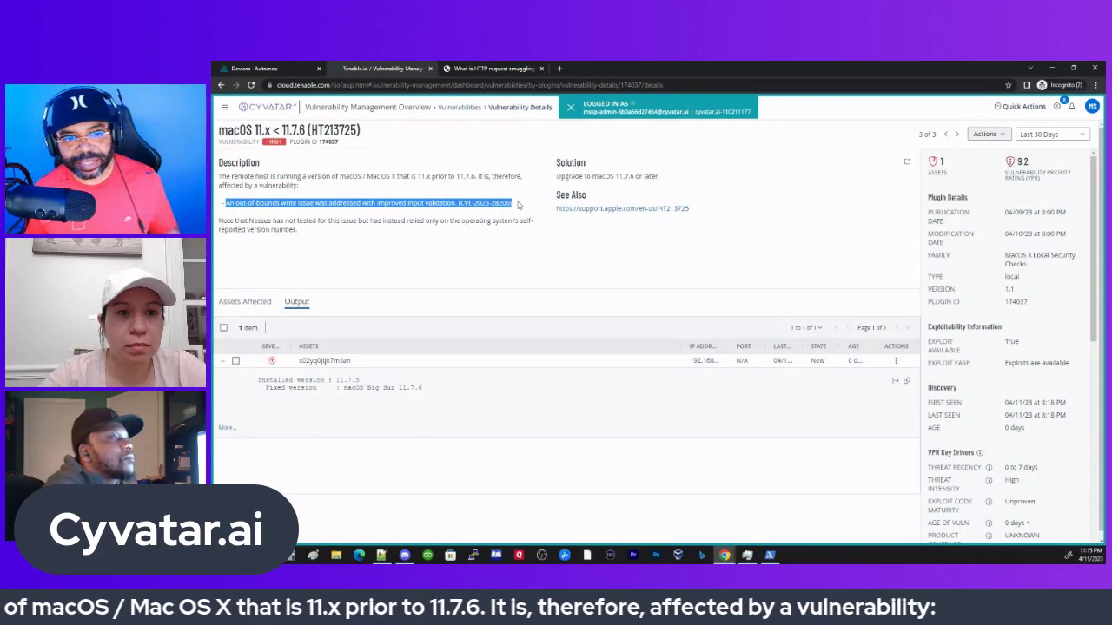
drag(513, 203, 227, 205)
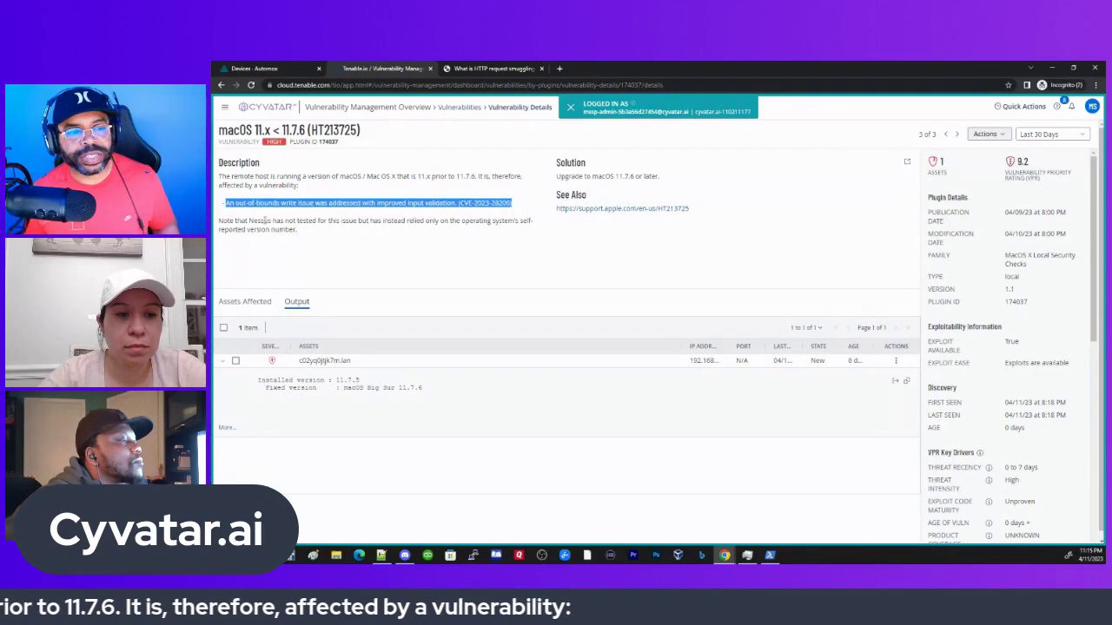
click(294, 229)
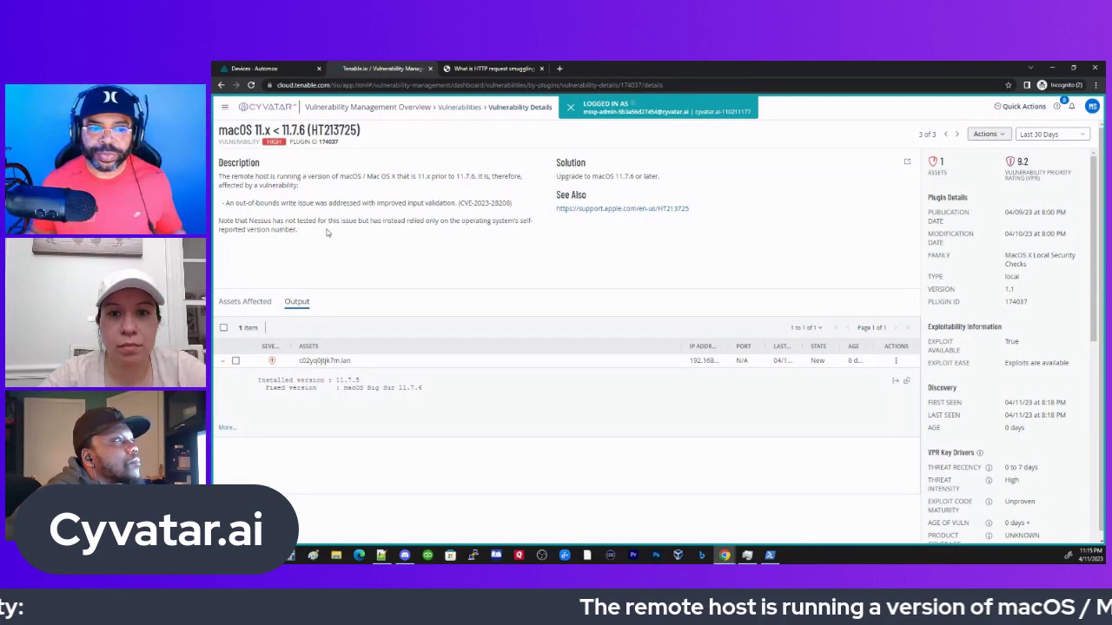
drag(305, 231, 223, 221)
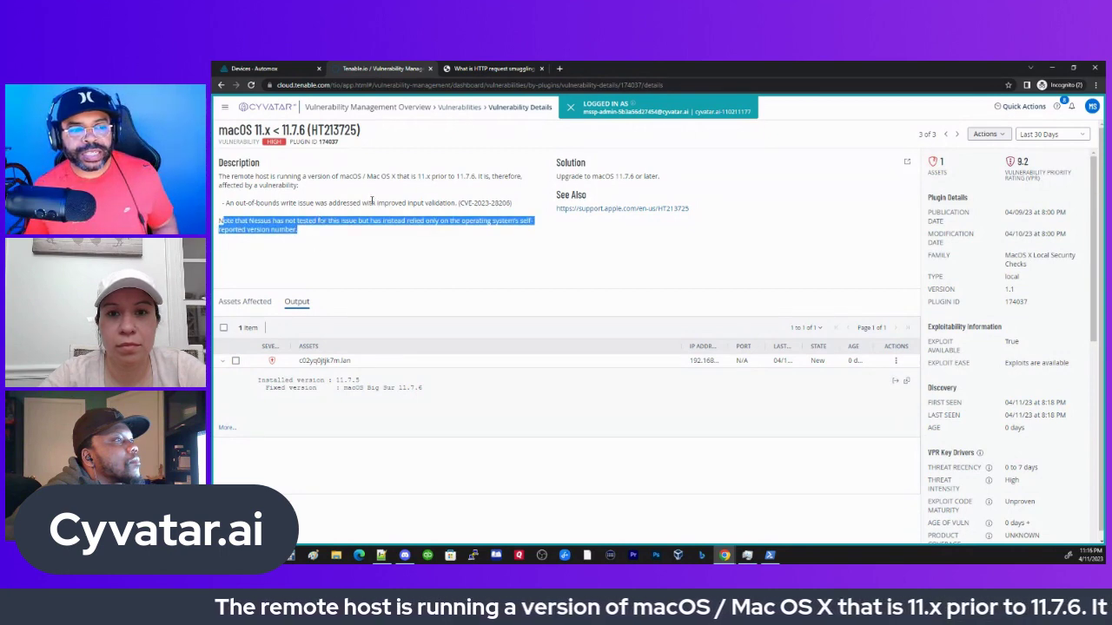
drag(278, 203, 513, 204)
click(450, 203)
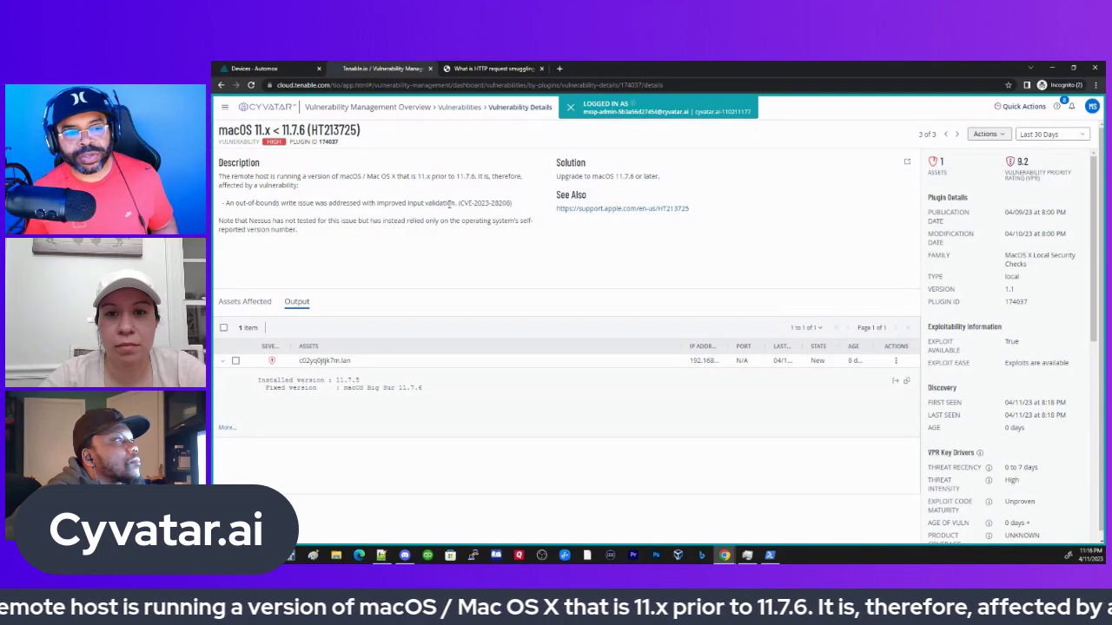
click(595, 210)
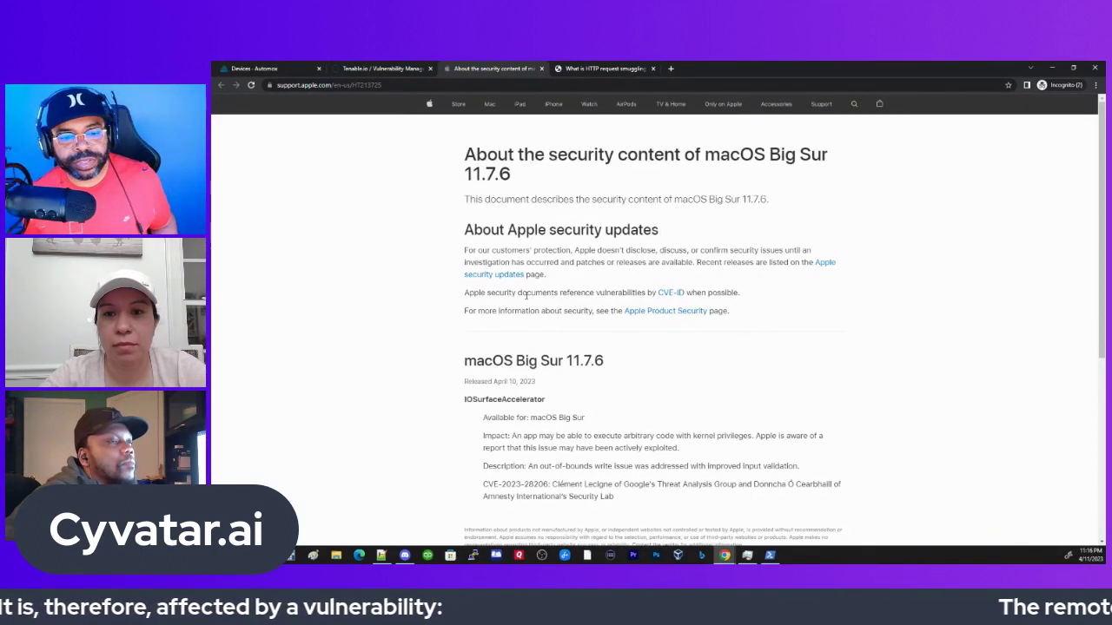
click(543, 68)
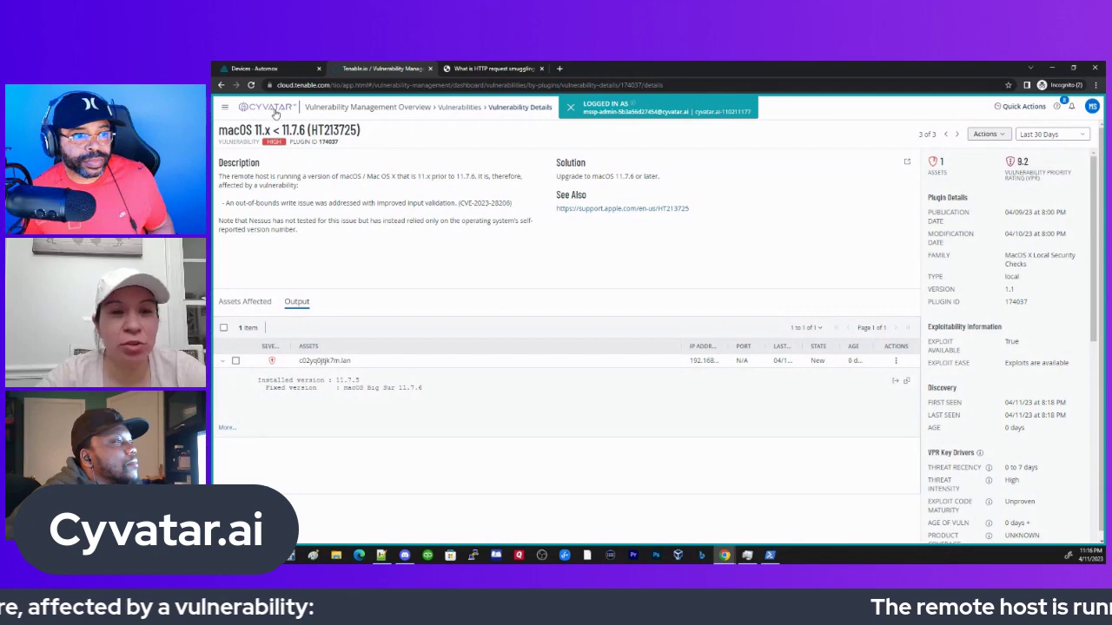
Return to the Vulnerabilities list showing the two Apache entries and macOS 11.x < 11.7.6
click(451, 109)
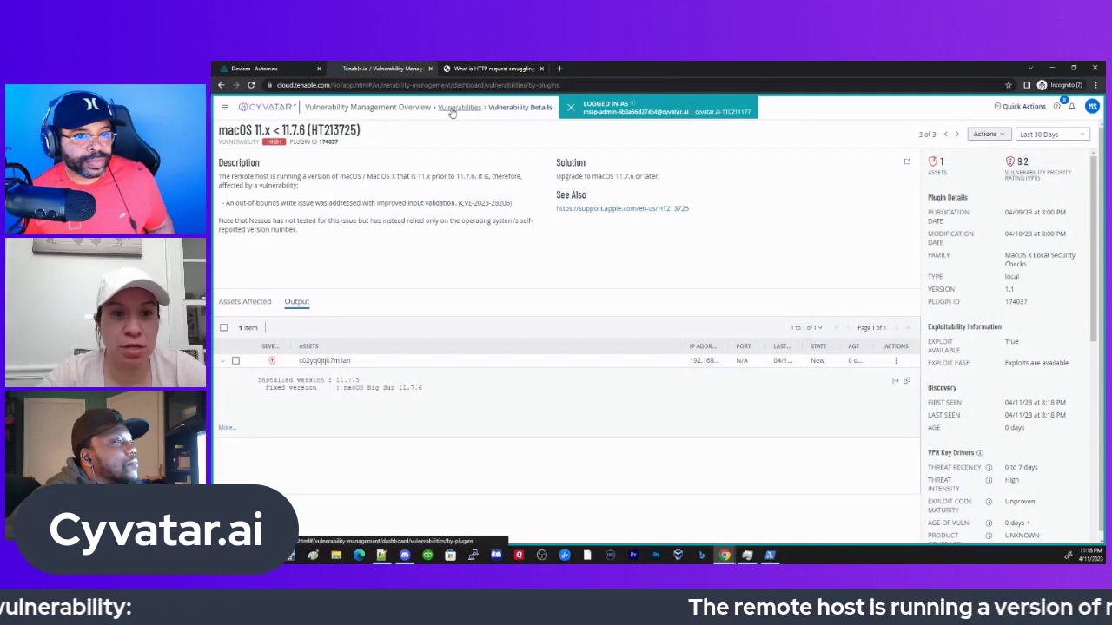